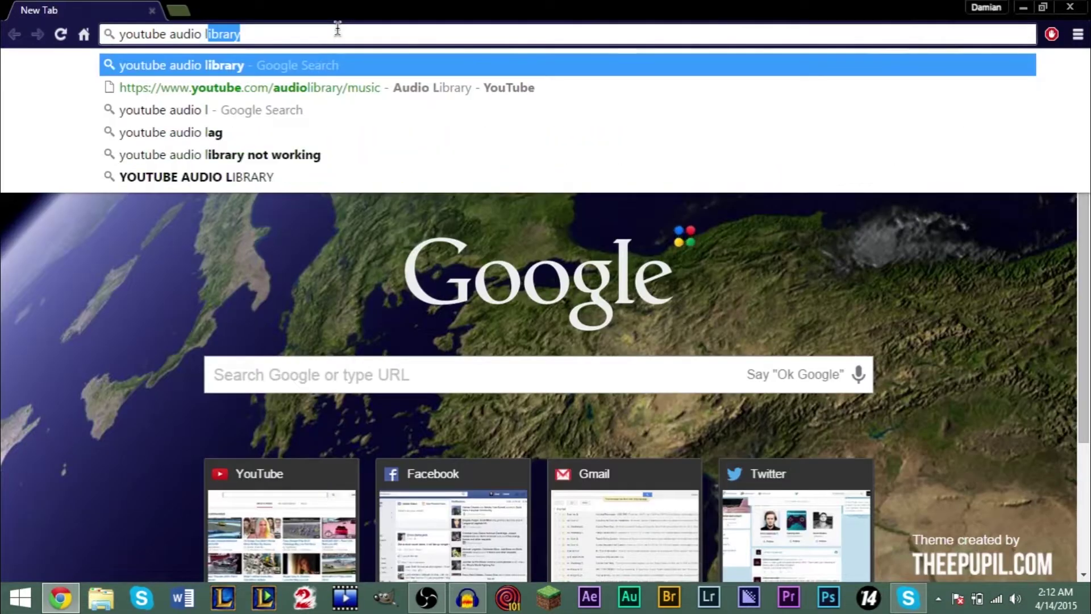
Open the YouTube Audio Library from the search results
{"action": "key", "text": "Return"}
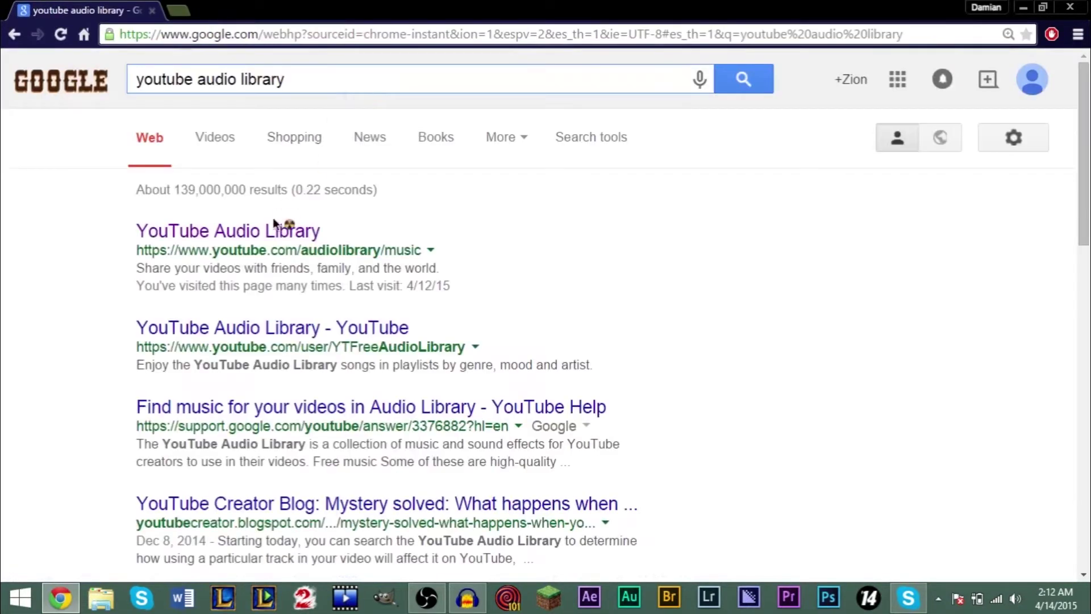
{"action": "left_click", "coordinate": [263, 234]}
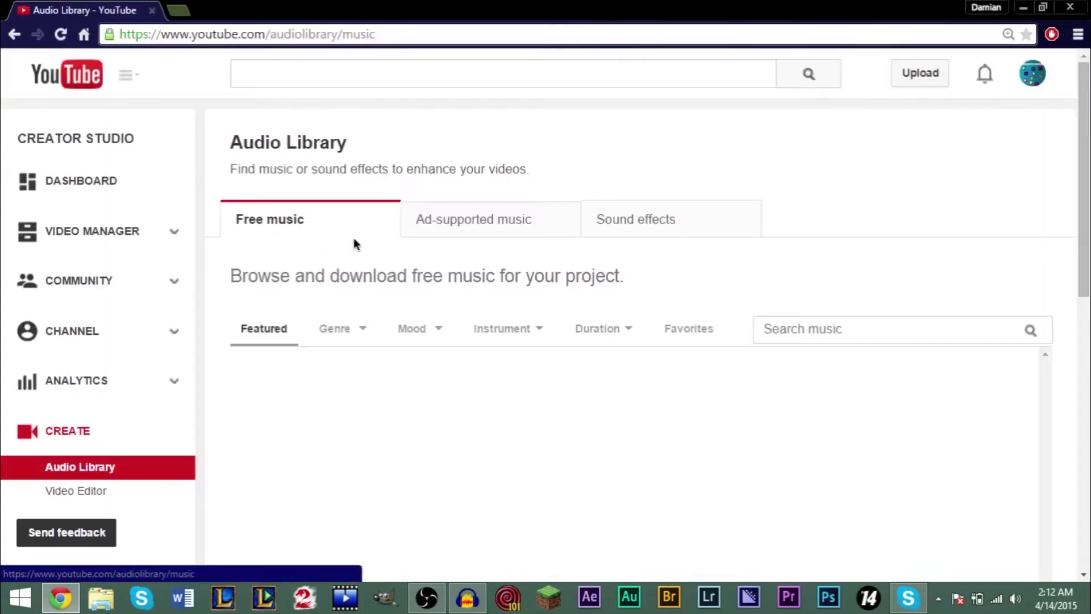
{"action": "scroll", "coordinate": [1067, 192], "scroll_direction": "down", "scroll_amount": 3}
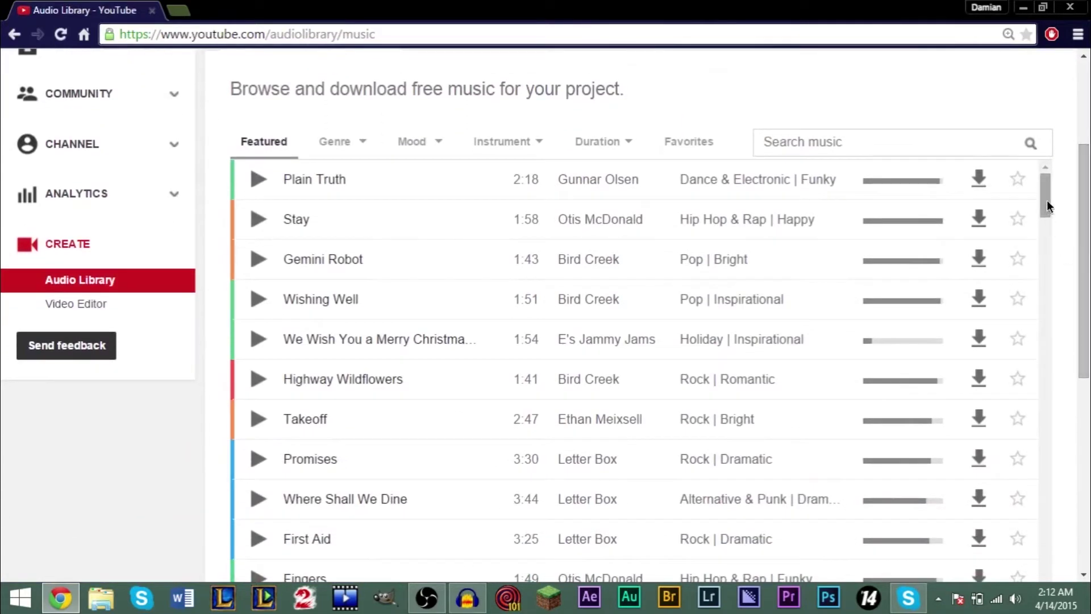
{"action": "left_click_drag", "start_coordinate": [1046, 200], "coordinate": [1048, 181]}
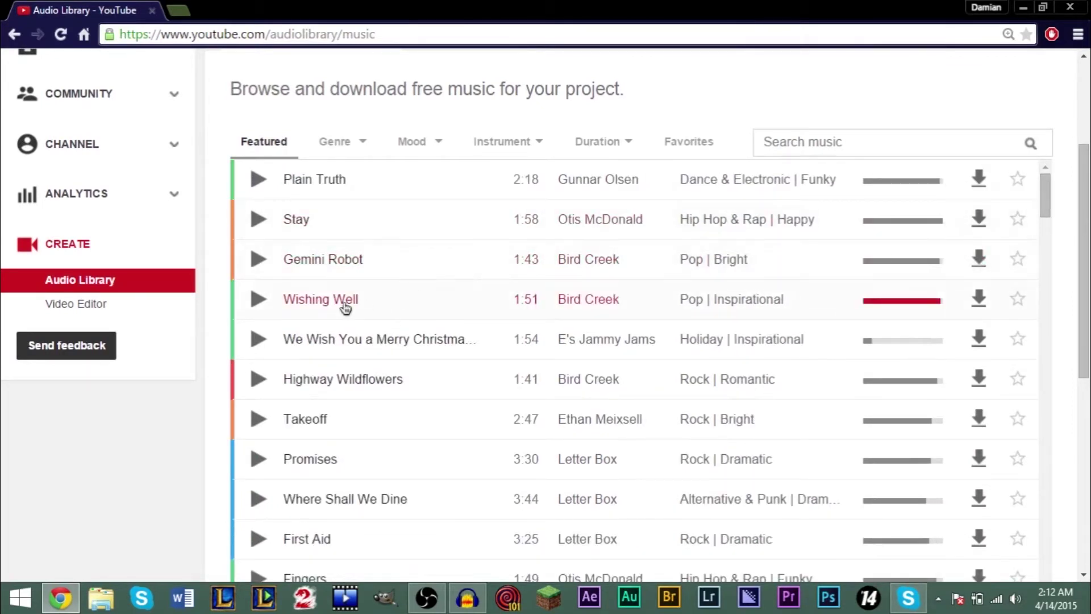
Search the library for 'come true' and download Wish You'd Come True
{"action": "left_click", "coordinate": [801, 142]}
{"action": "type", "text": "com"}
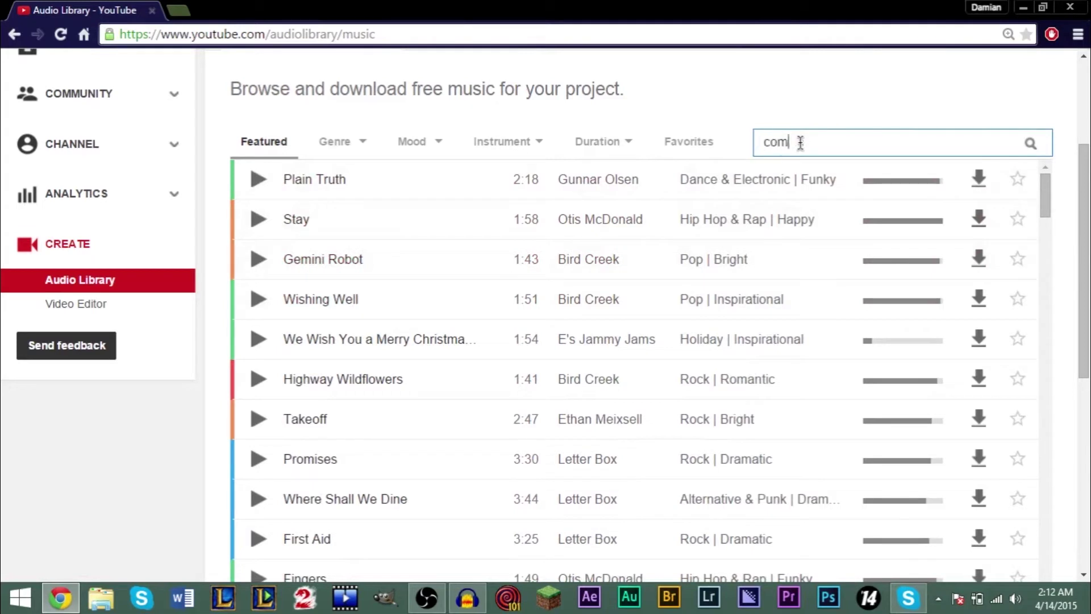
{"action": "type", "text": "e true"}
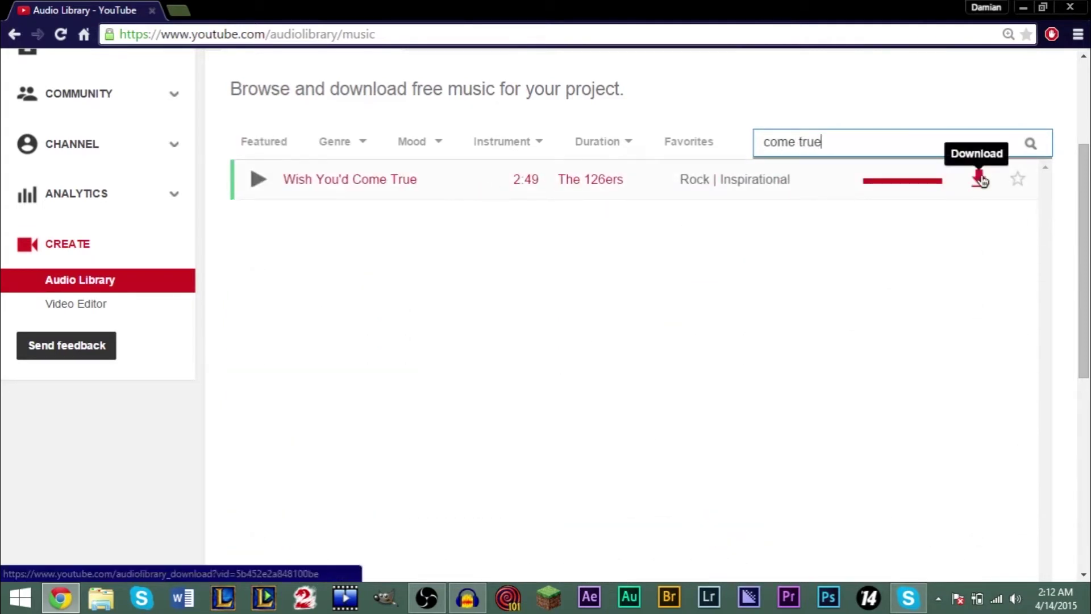
{"action": "left_click", "coordinate": [979, 179]}
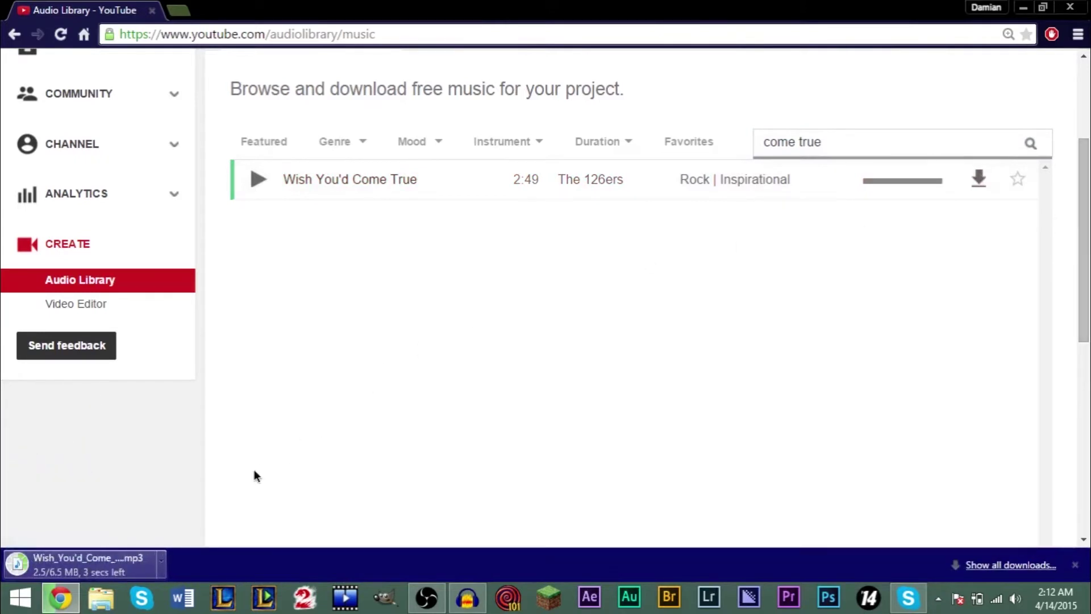
Show the downloaded MP3 in its folder and drag it toward Audacity
{"action": "left_click", "coordinate": [163, 565]}
{"action": "left_click", "coordinate": [212, 505]}
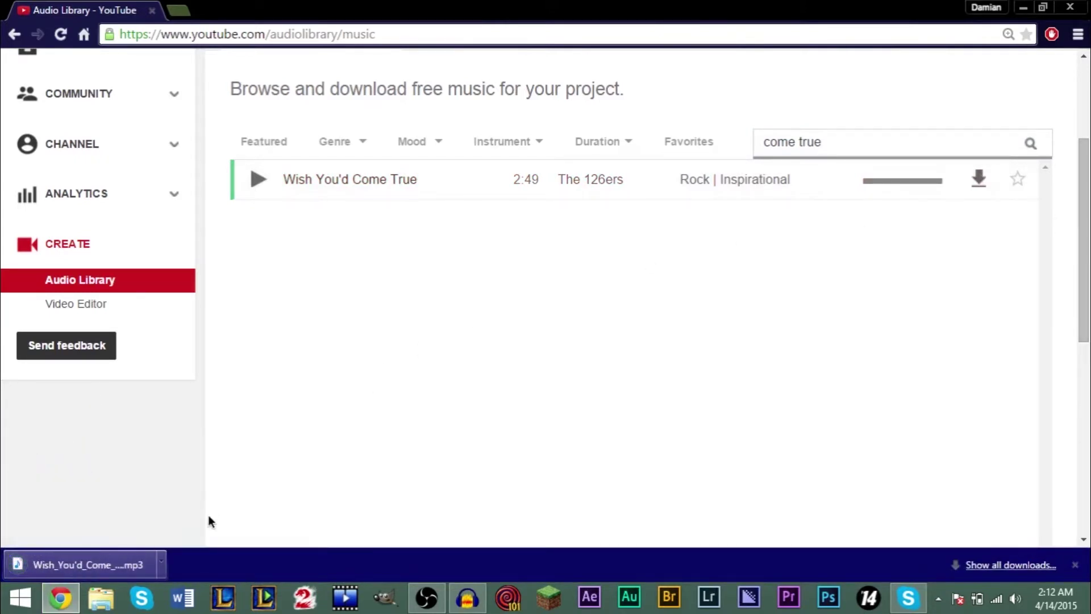
{"action": "left_click", "coordinate": [159, 561]}
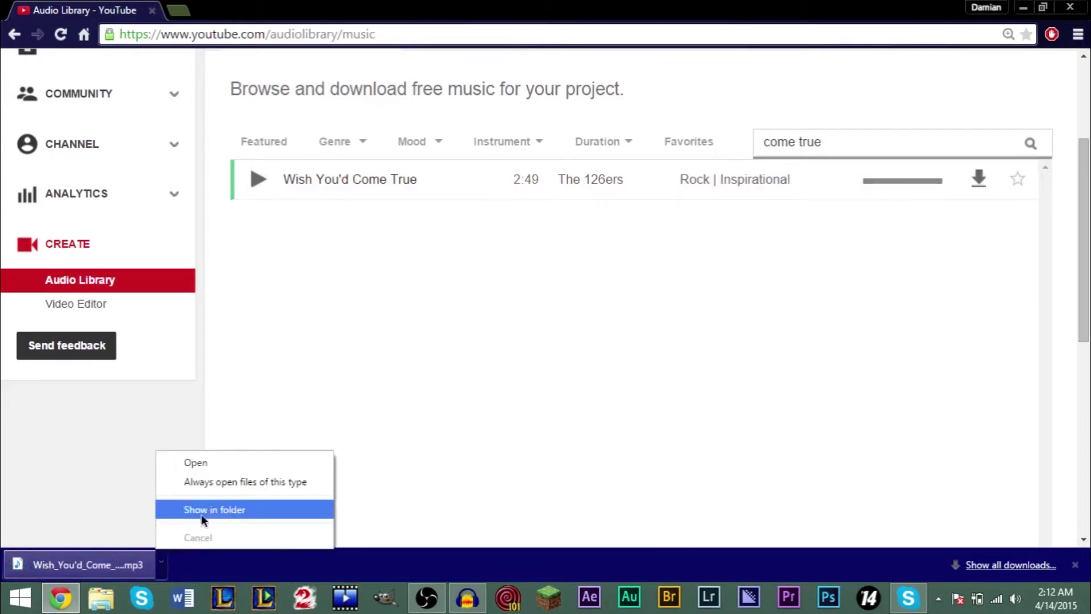
{"action": "left_click", "coordinate": [203, 511]}
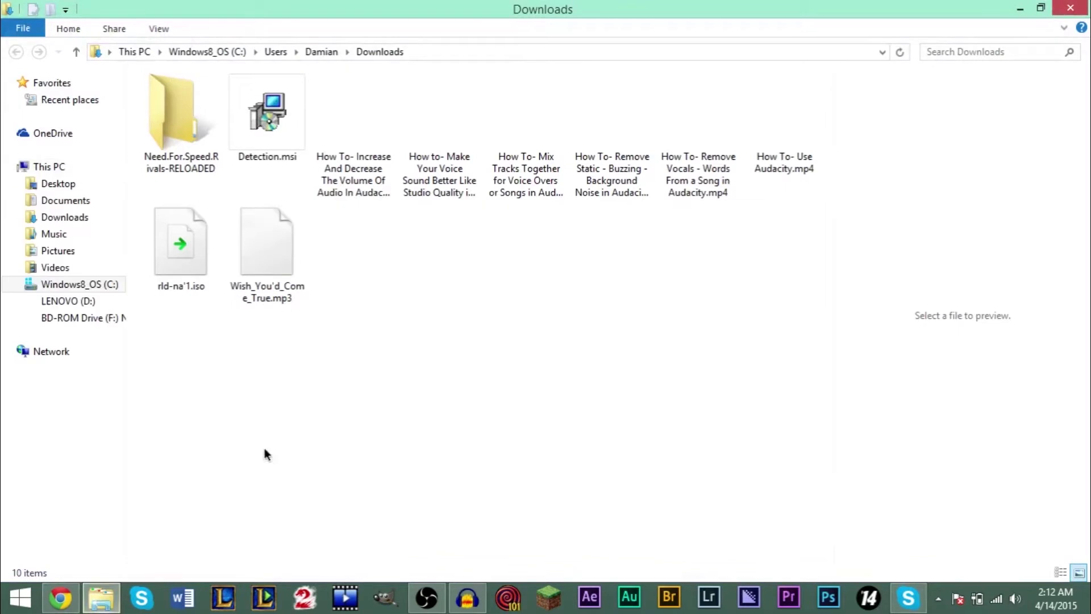
{"action": "left_click_drag", "start_coordinate": [267, 250], "coordinate": [480, 380]}
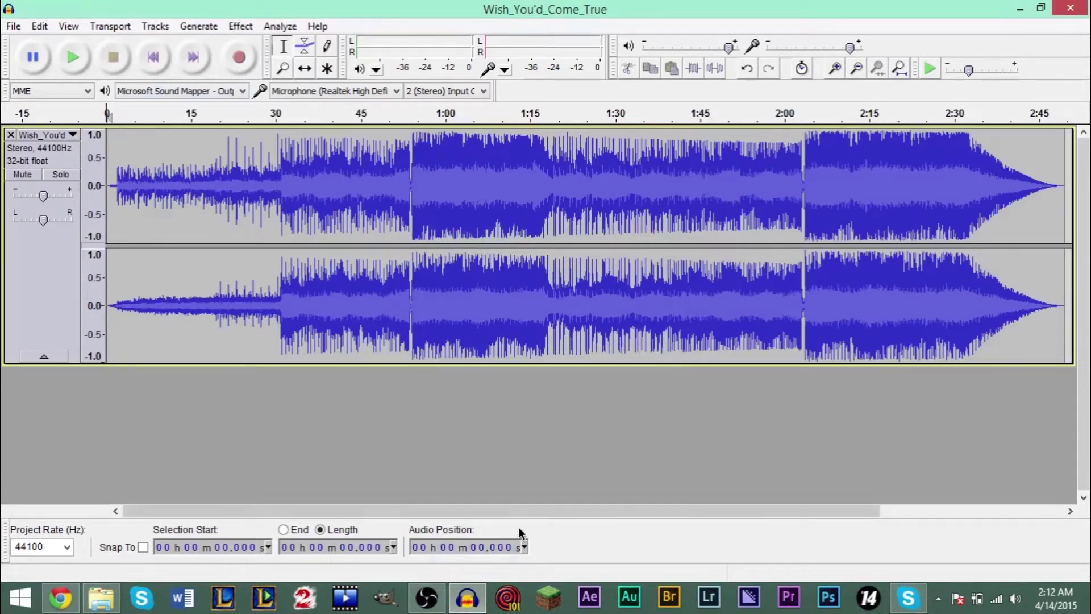
Import Wish_You'd_Come_True.mp3 as a stereo track and scroll to check its ~2:49 length
{"action": "left_click_drag", "start_coordinate": [519, 510], "coordinate": [638, 514]}
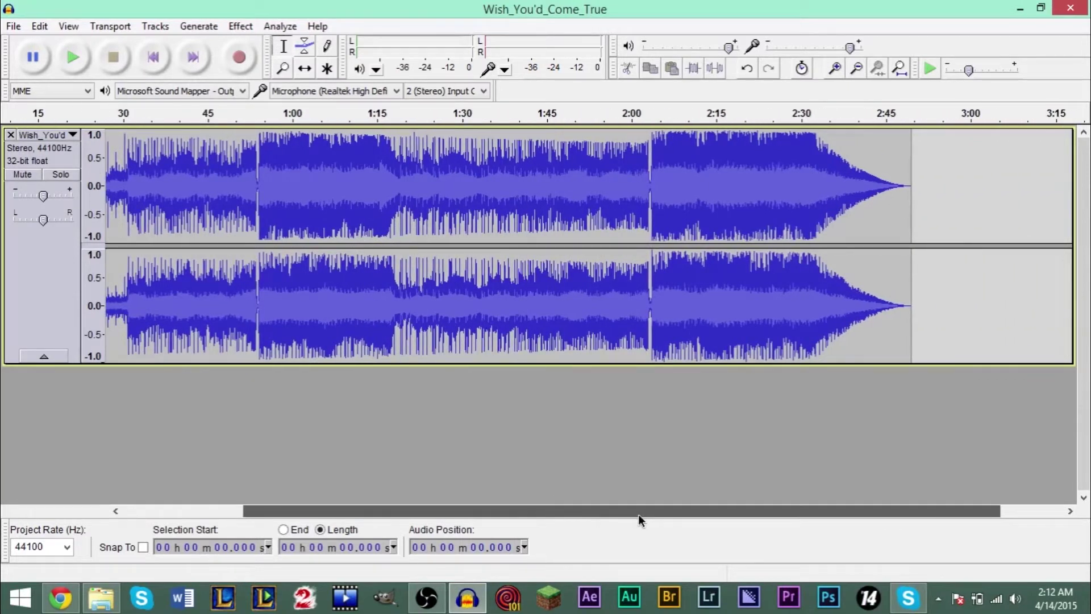
{"action": "left_click_drag", "start_coordinate": [639, 514], "coordinate": [518, 513]}
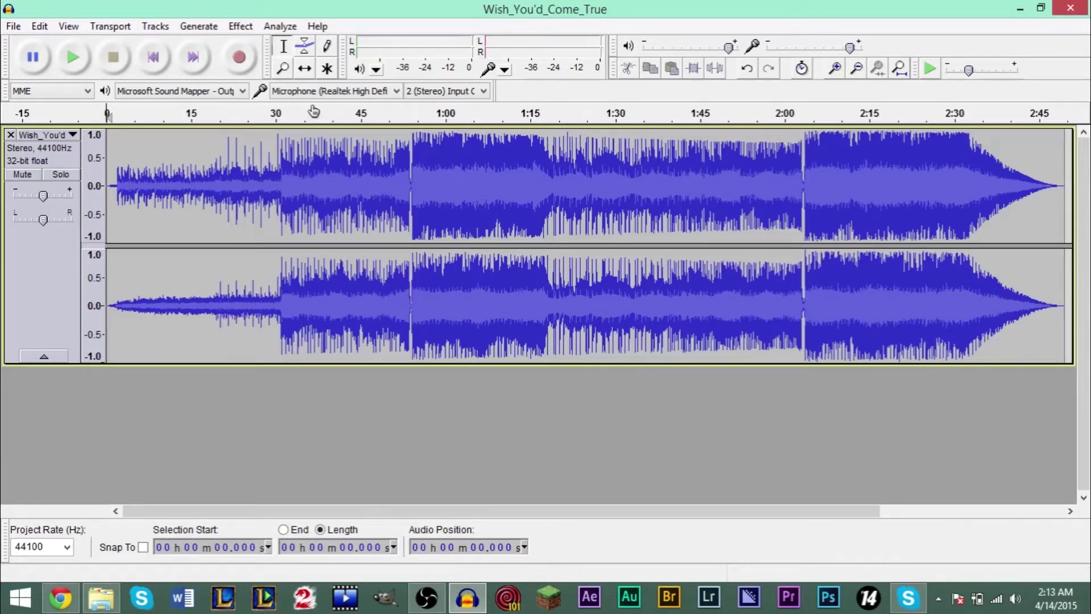
Zoom in and back out on the waveform to inspect the song's opening seconds
{"action": "left_click", "coordinate": [282, 69]}
{"action": "left_click_drag", "start_coordinate": [128, 196], "coordinate": [130, 196]}
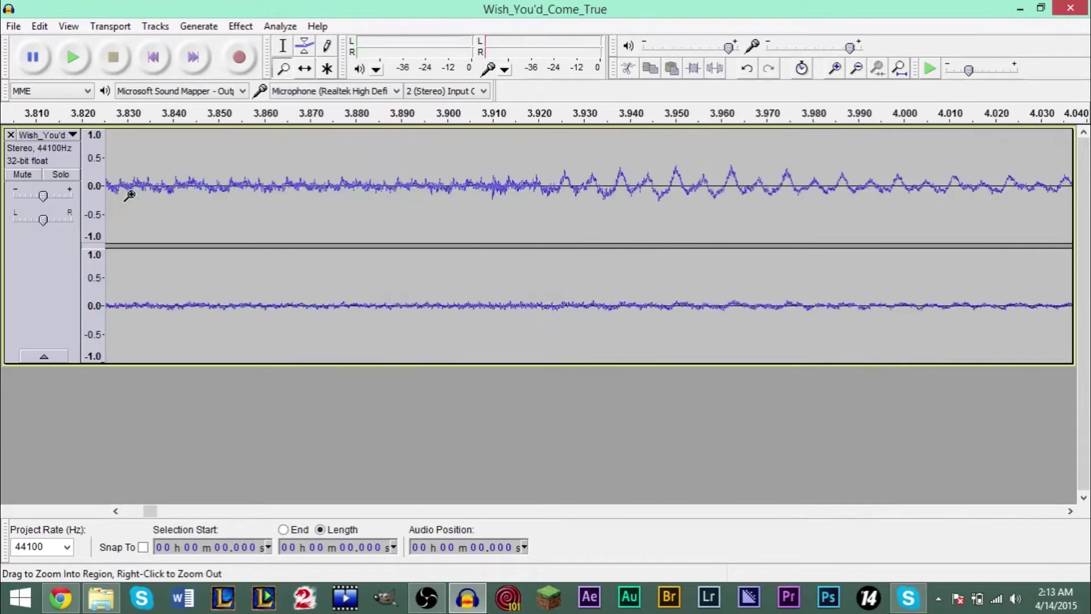
{"action": "left_click", "coordinate": [153, 205]}
{"action": "left_click", "coordinate": [153, 206]}
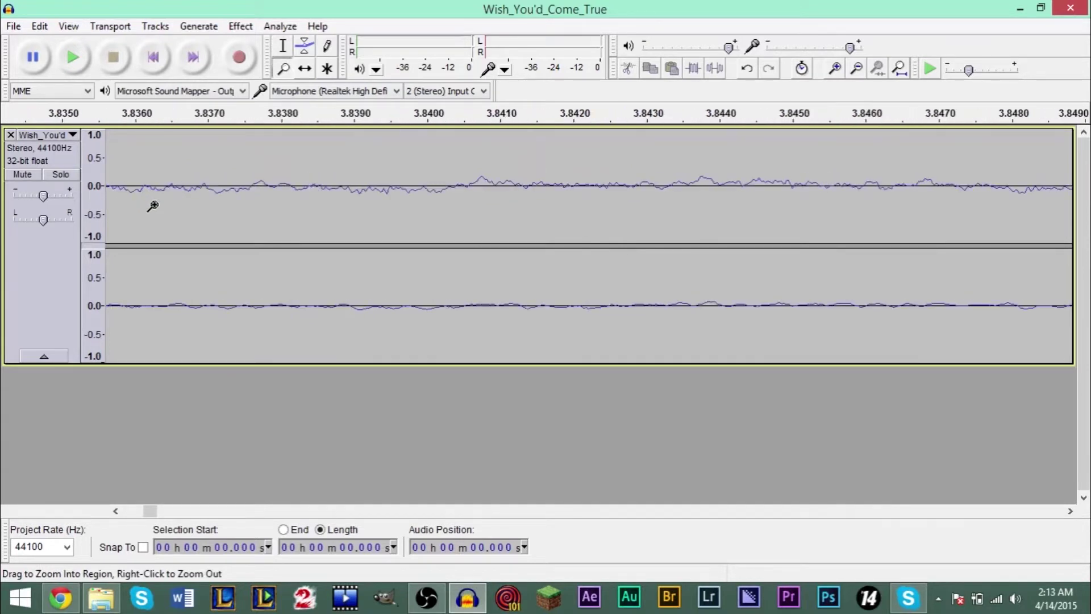
{"action": "left_click", "coordinate": [153, 205]}
{"action": "left_click", "coordinate": [153, 205]}
{"action": "left_click", "coordinate": [152, 206]}
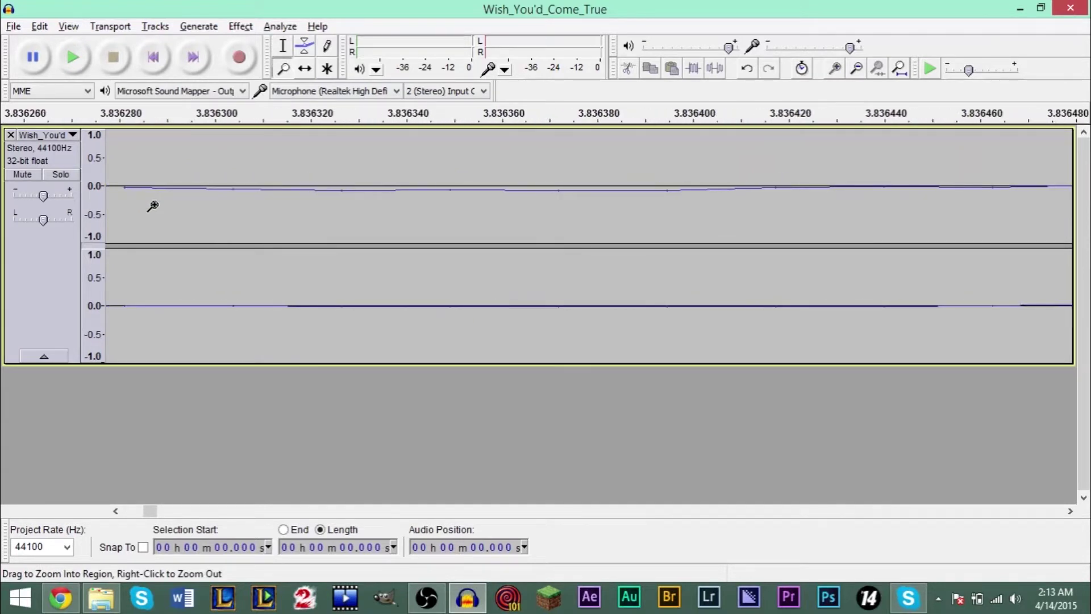
{"action": "right_click", "coordinate": [153, 206]}
{"action": "right_click", "coordinate": [163, 222]}
{"action": "right_click", "coordinate": [164, 221]}
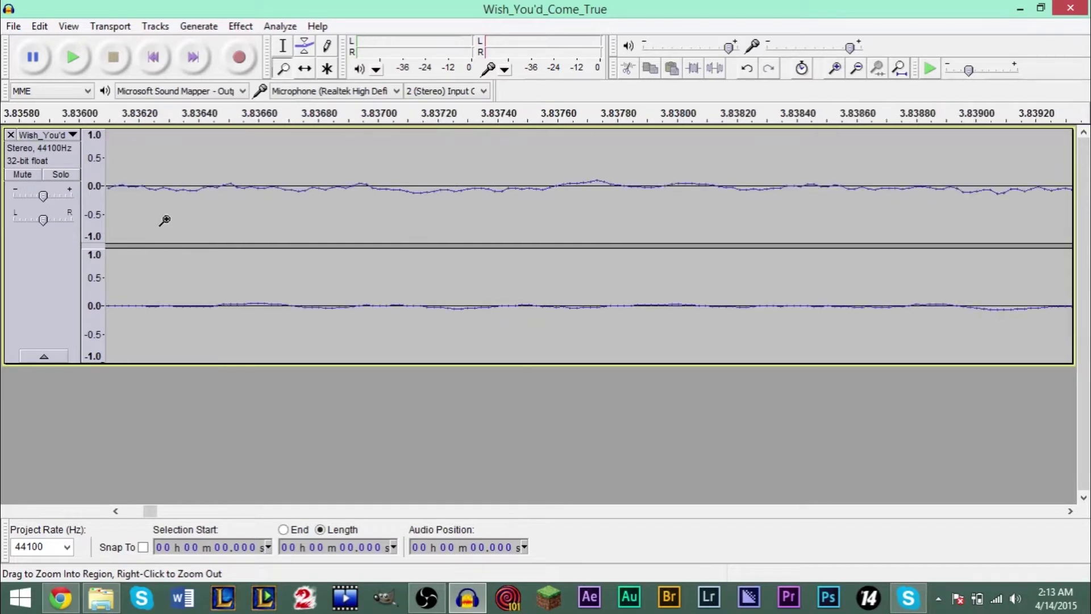
{"action": "right_click", "coordinate": [165, 220]}
{"action": "right_click", "coordinate": [165, 220]}
{"action": "right_click", "coordinate": [165, 220]}
{"action": "right_click", "coordinate": [165, 220]}
{"action": "right_click", "coordinate": [164, 220]}
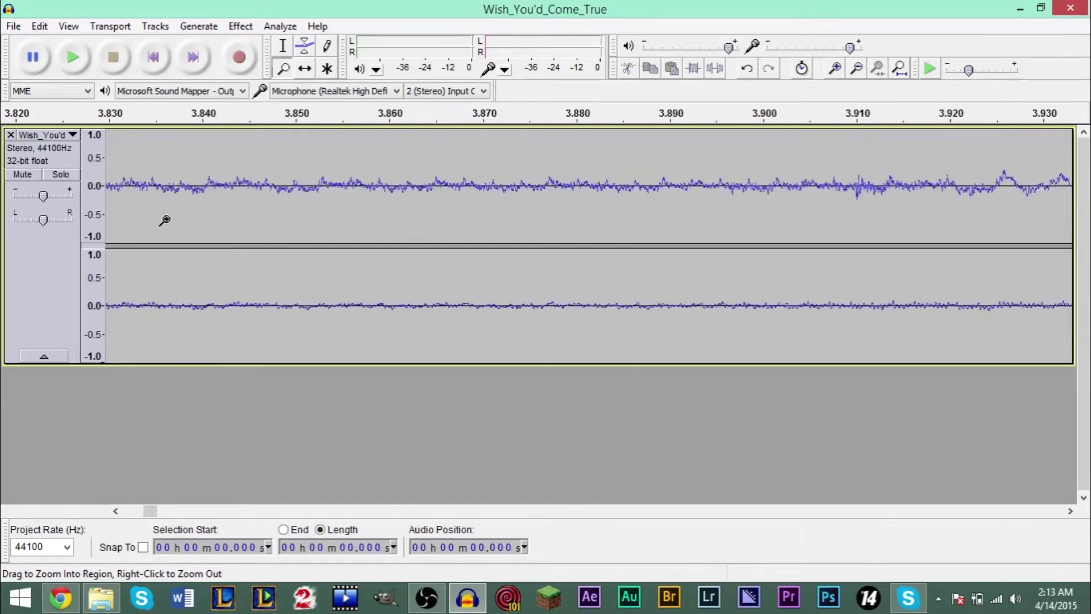
{"action": "right_click", "coordinate": [165, 220]}
{"action": "right_click", "coordinate": [165, 219]}
{"action": "right_click", "coordinate": [164, 220]}
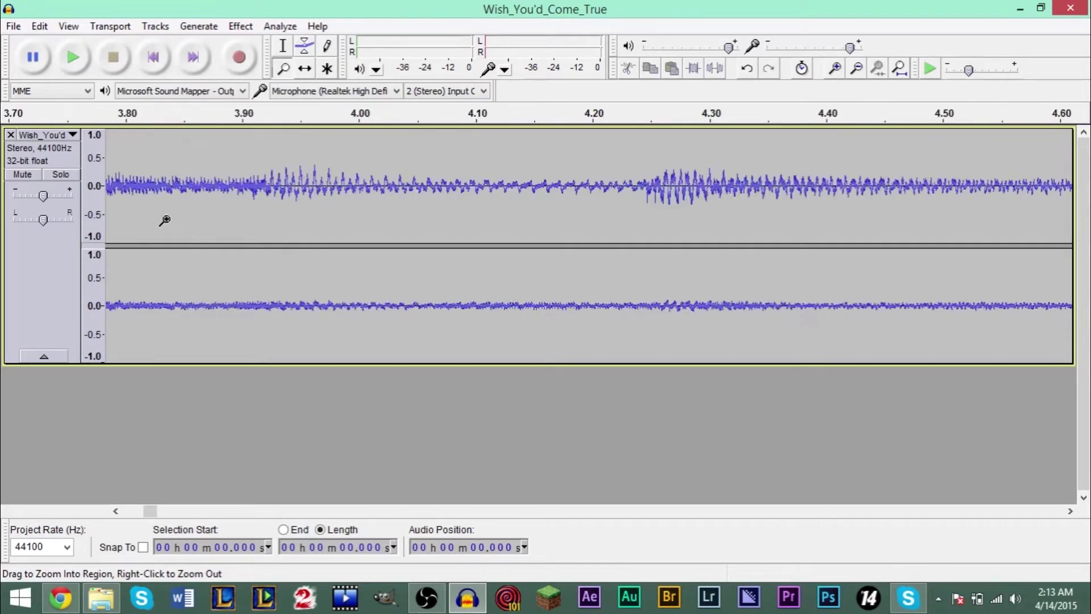
{"action": "right_click", "coordinate": [165, 219]}
{"action": "left_click_drag", "start_coordinate": [154, 509], "coordinate": [132, 508]}
{"action": "right_click", "coordinate": [296, 298]}
{"action": "right_click", "coordinate": [296, 299]}
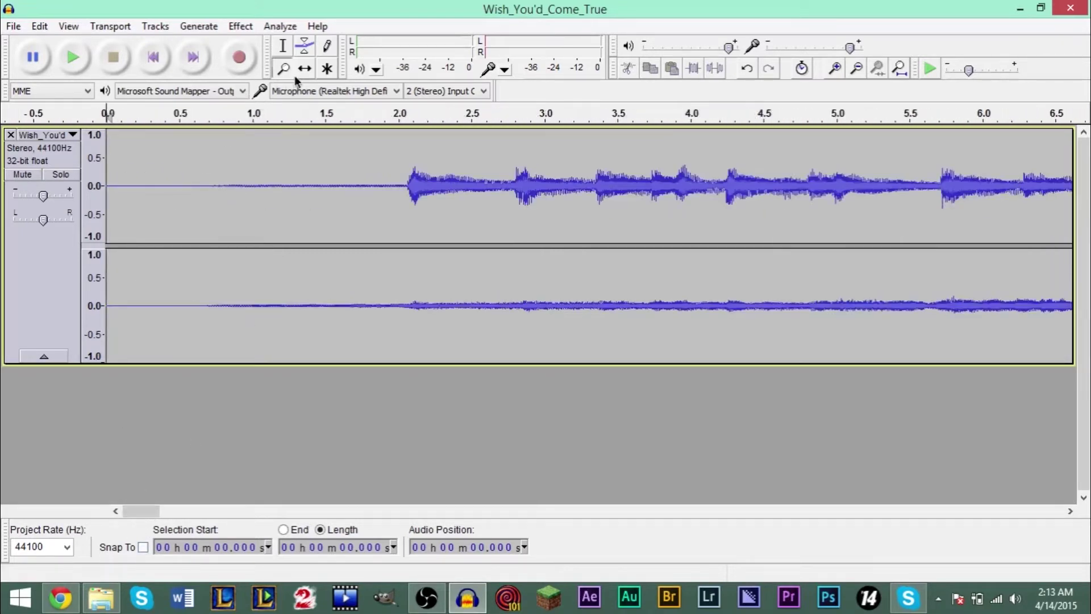
Find 0.661 s by playback, then select and delete the 0–0.661 s lead-in
{"action": "left_click", "coordinate": [282, 45]}
{"action": "left_click", "coordinate": [208, 192]}
{"action": "key", "text": "space"}
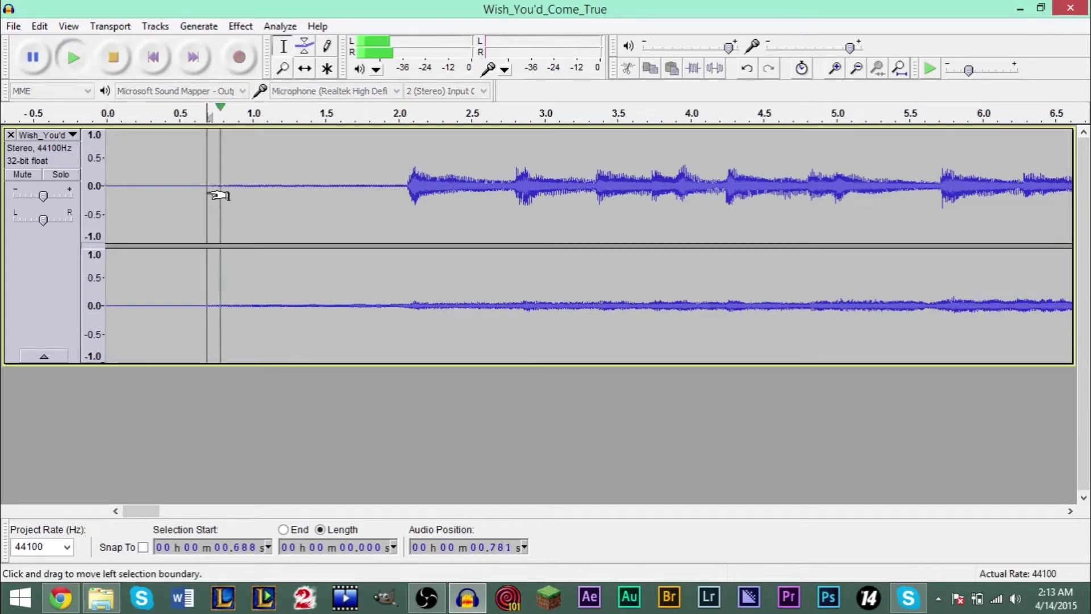
{"action": "key", "text": "space"}
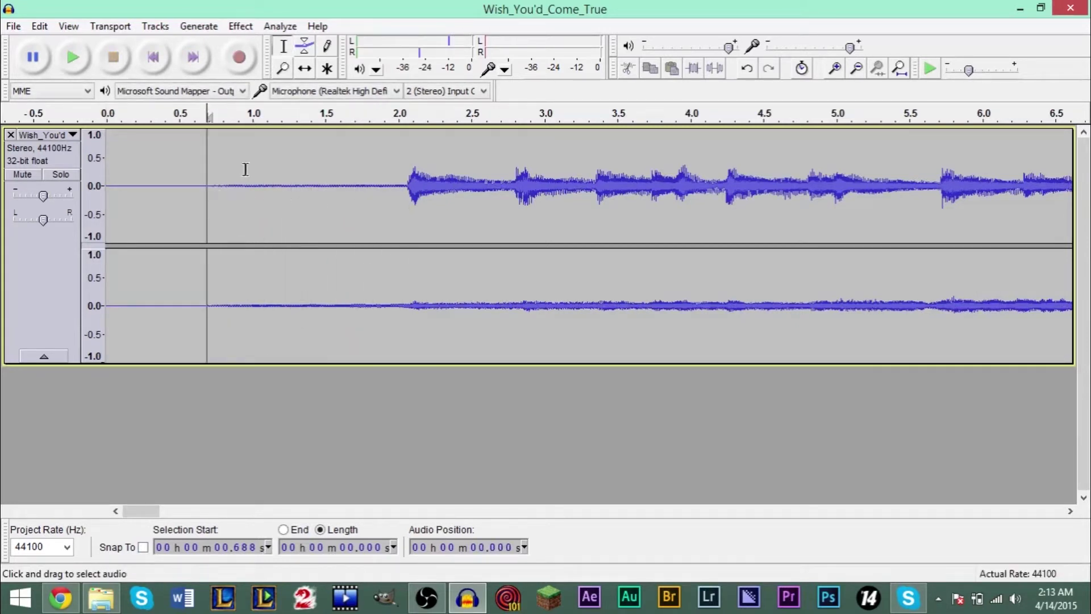
{"action": "left_click", "coordinate": [203, 203]}
{"action": "key", "text": "space"}
{"action": "key", "text": "space"}
{"action": "left_click_drag", "start_coordinate": [205, 204], "coordinate": [73, 200]}
{"action": "key", "text": "Delete"}
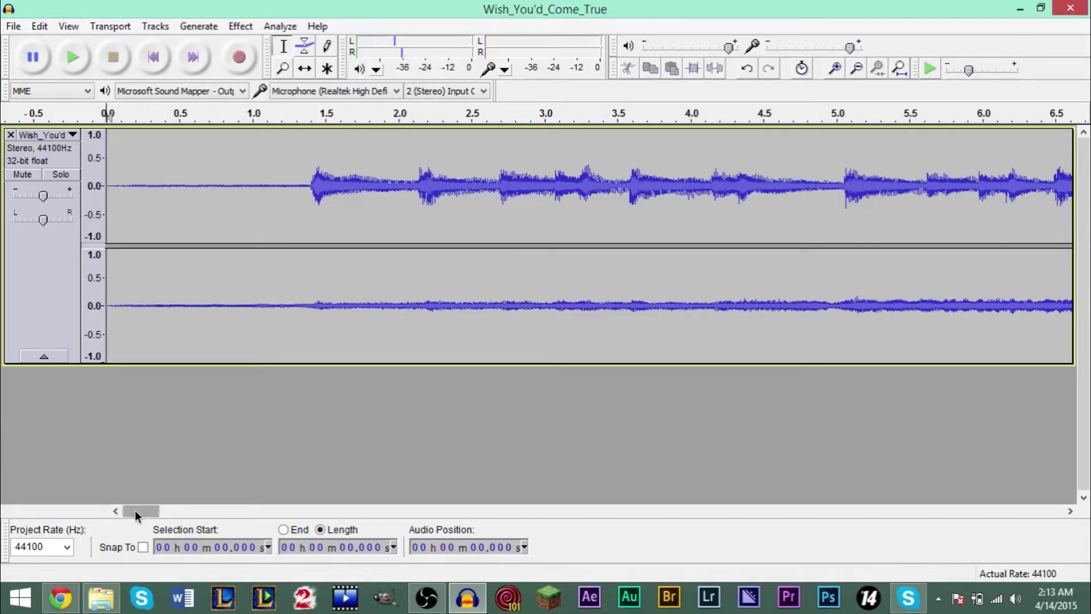
{"action": "left_click_drag", "start_coordinate": [135, 509], "coordinate": [1031, 492]}
Play the ending from 2:43.933, then delete the silent tail from 2:47.477 onward
{"action": "left_click", "coordinate": [321, 225]}
{"action": "key", "text": "space"}
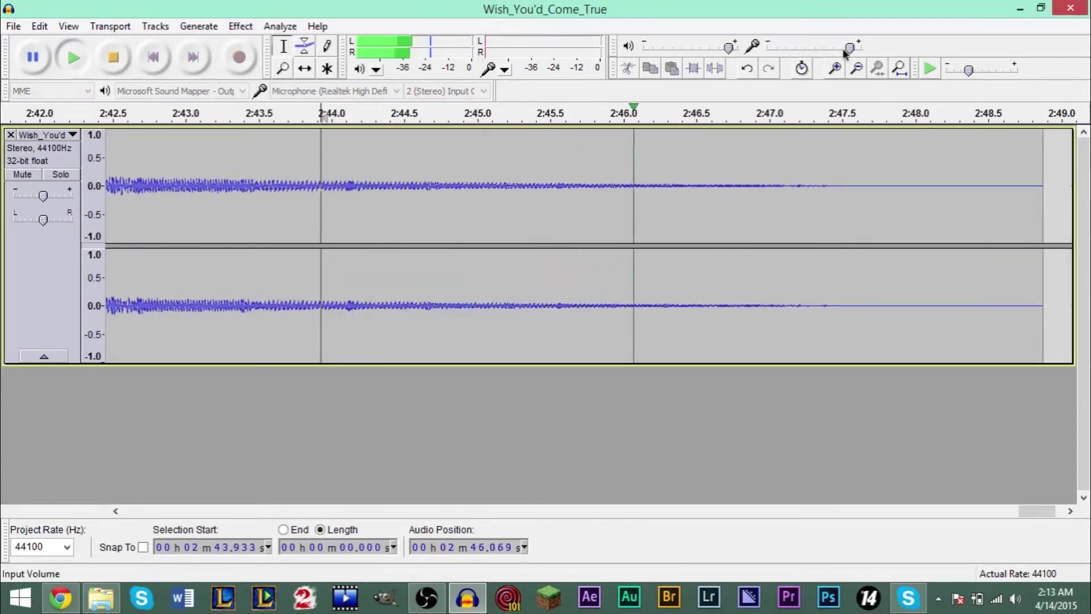
{"action": "key", "text": "space"}
{"action": "left_click_drag", "start_coordinate": [839, 203], "coordinate": [1041, 206]}
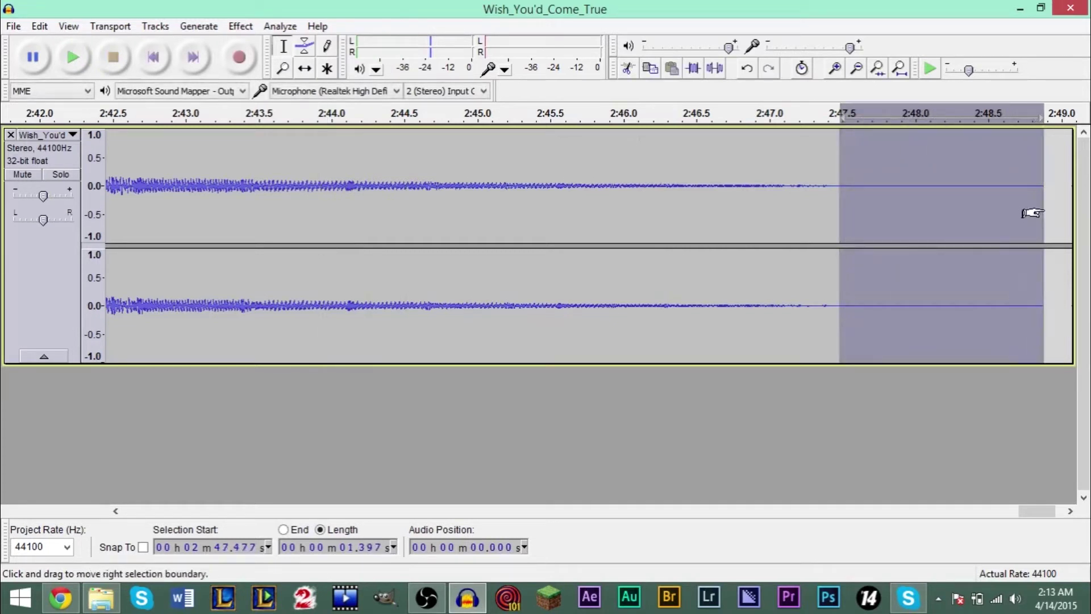
{"action": "key", "text": "Delete"}
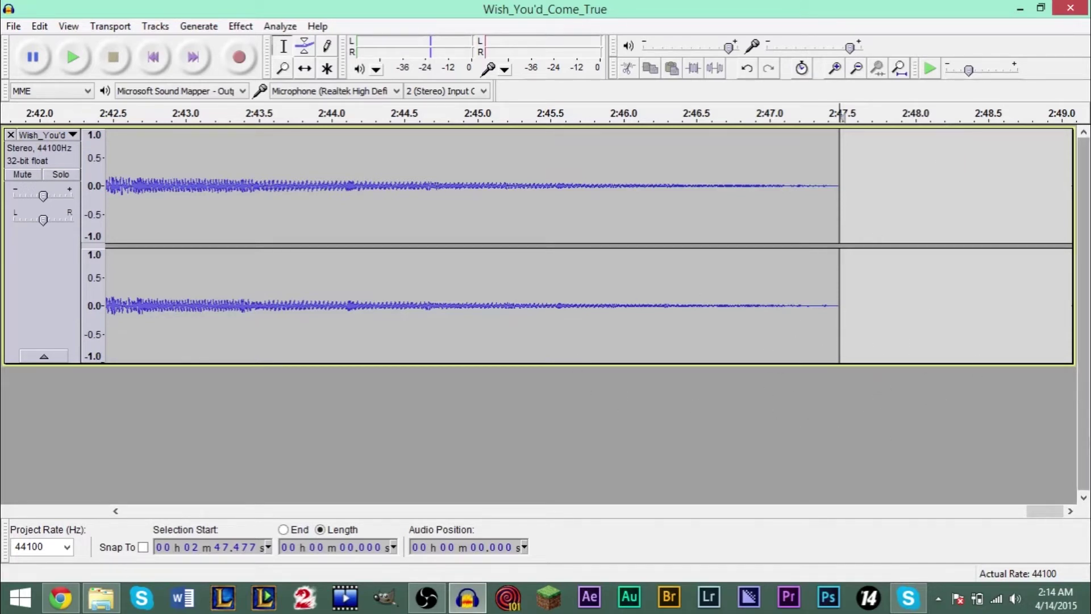
{"action": "left_click", "coordinate": [282, 68]}
Zoom out to the whole song and add a new empty stereo track via Tracks > Add New
{"action": "right_click", "coordinate": [297, 219]}
{"action": "right_click", "coordinate": [302, 215]}
{"action": "right_click", "coordinate": [302, 215]}
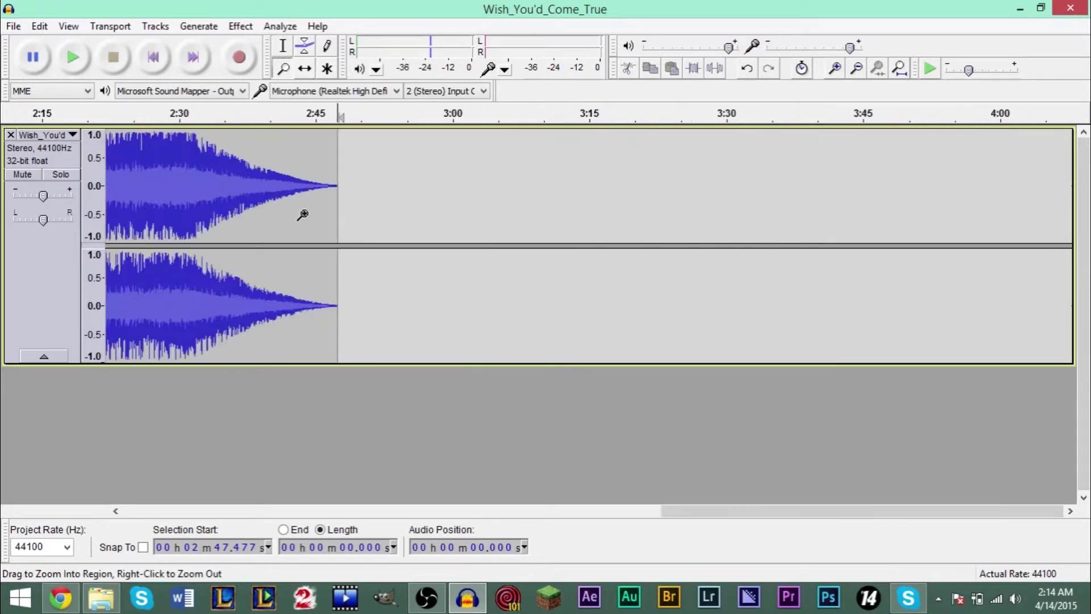
{"action": "left_click_drag", "start_coordinate": [829, 514], "coordinate": [239, 486]}
{"action": "right_click", "coordinate": [427, 461]}
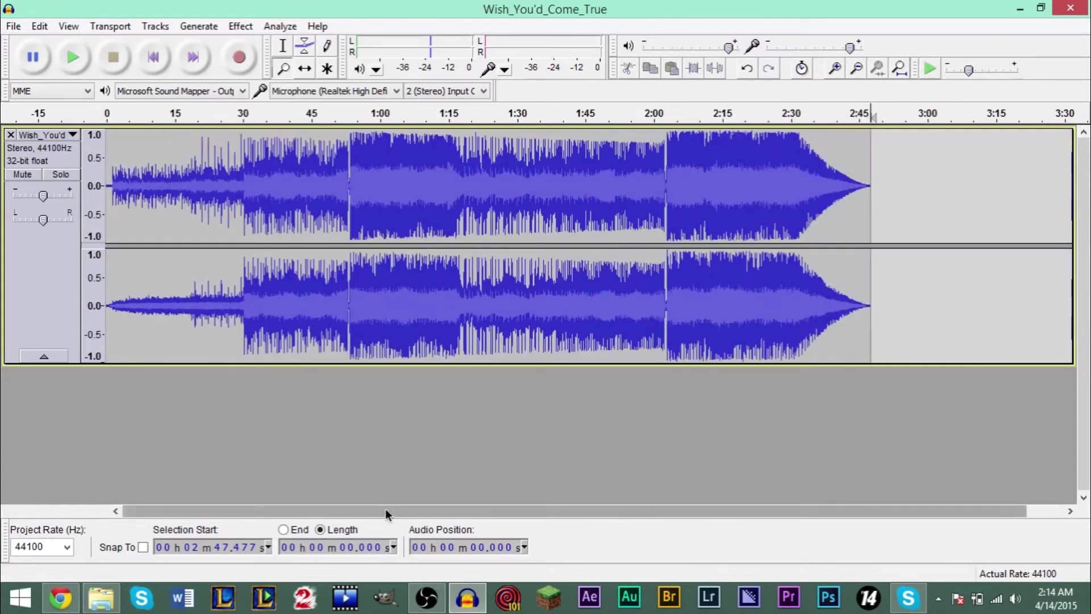
{"action": "left_click", "coordinate": [156, 26]}
{"action": "mouse_move", "coordinate": [165, 43]}
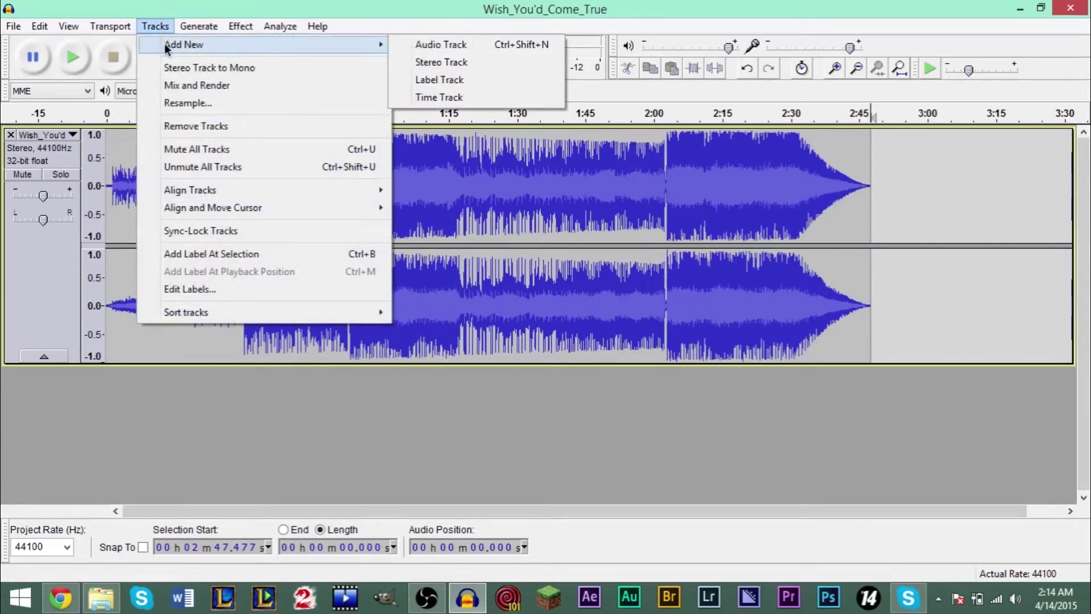
{"action": "left_click", "coordinate": [560, 421]}
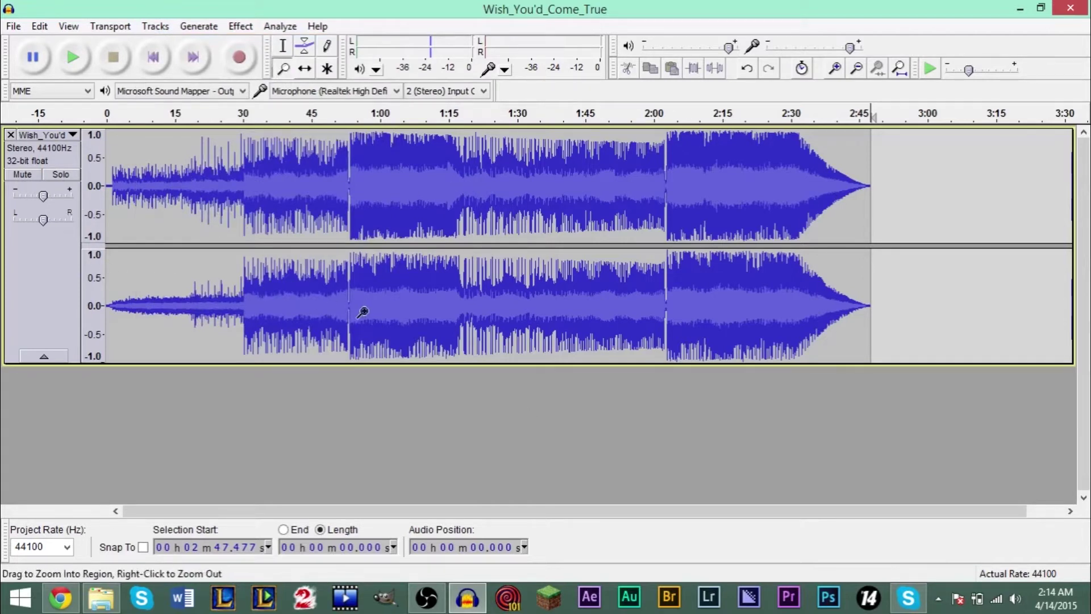
{"action": "left_click", "coordinate": [148, 28]}
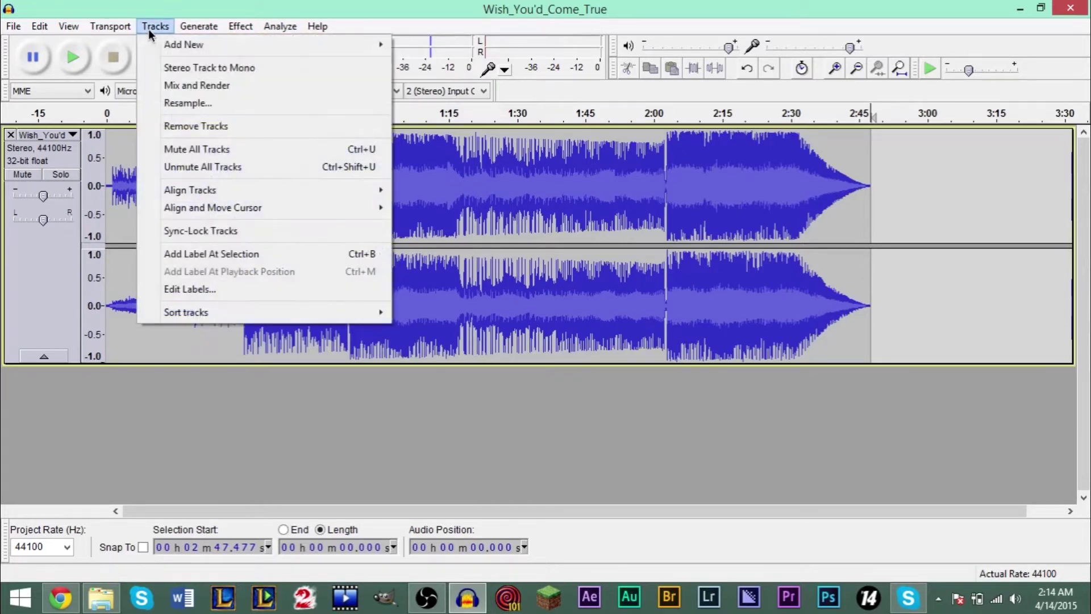
{"action": "mouse_move", "coordinate": [209, 47]}
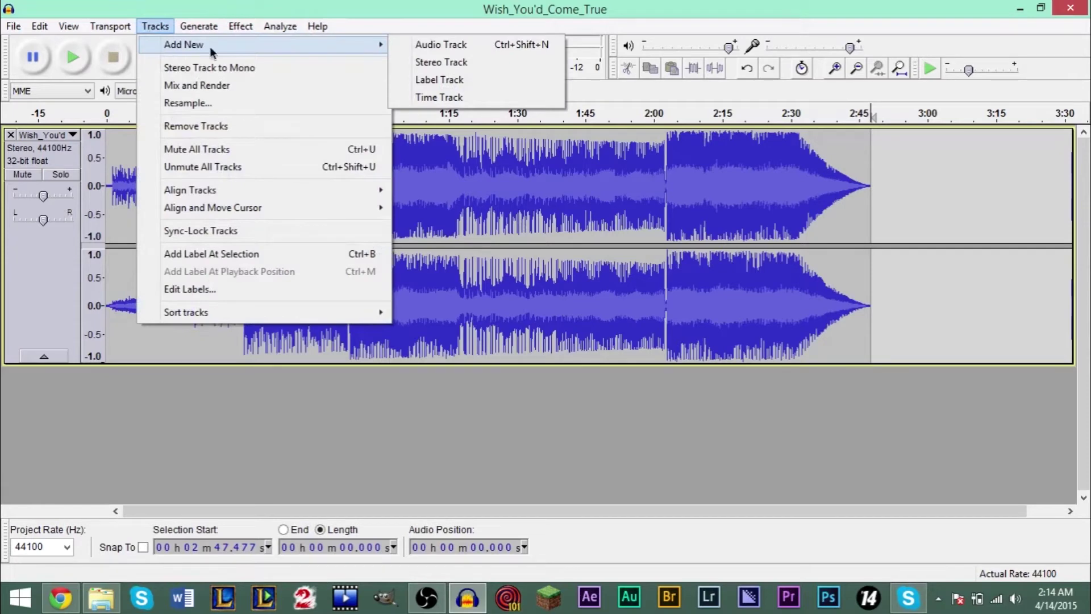
{"action": "left_click", "coordinate": [444, 66]}
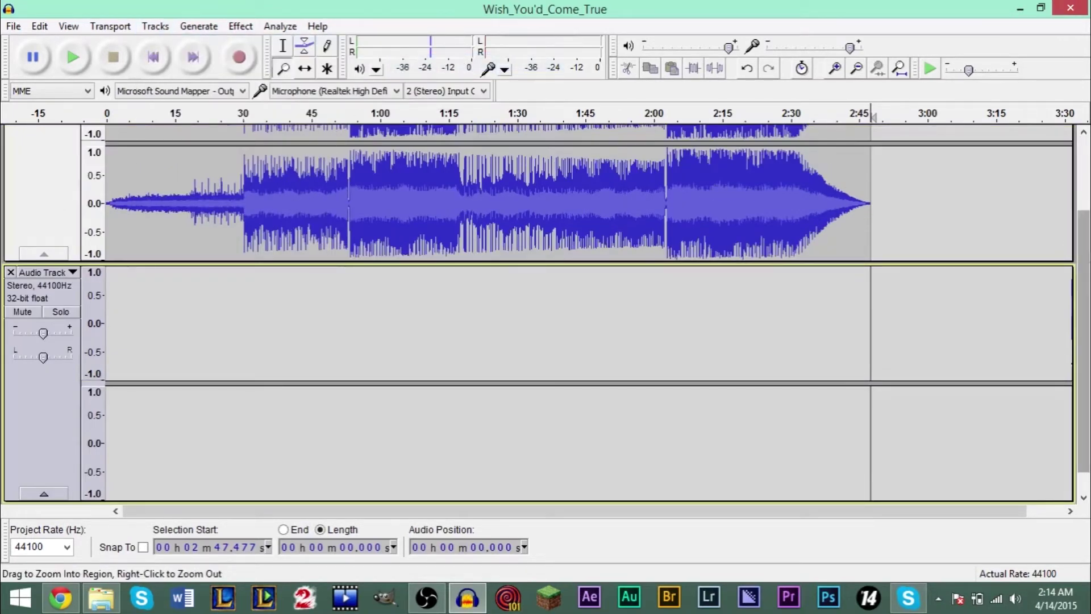
{"action": "left_click_drag", "start_coordinate": [1082, 319], "coordinate": [1083, 246]}
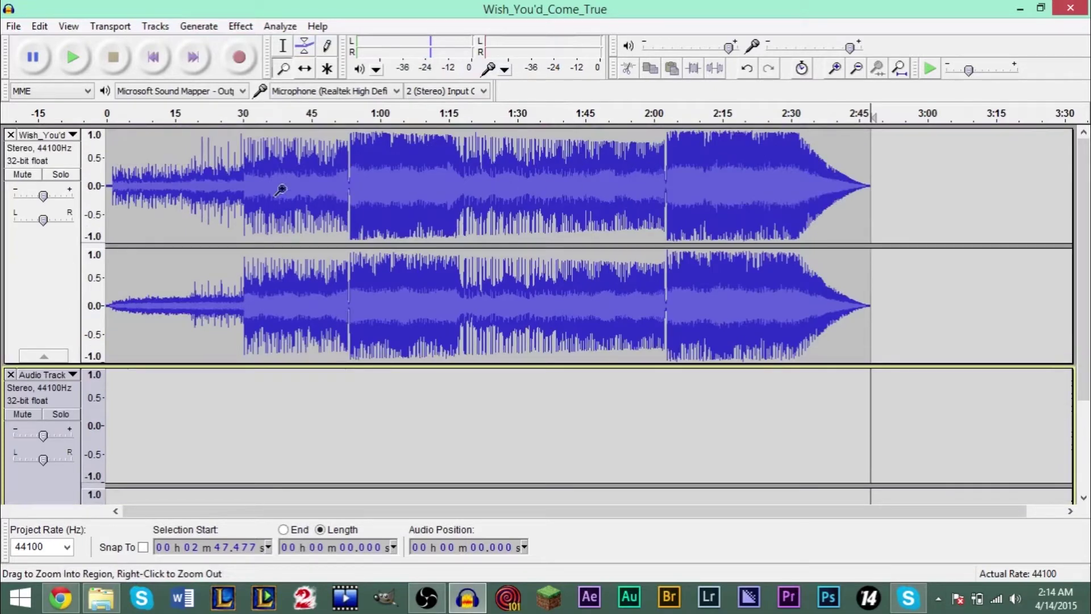
{"action": "left_click", "coordinate": [145, 32]}
{"action": "mouse_move", "coordinate": [149, 43]}
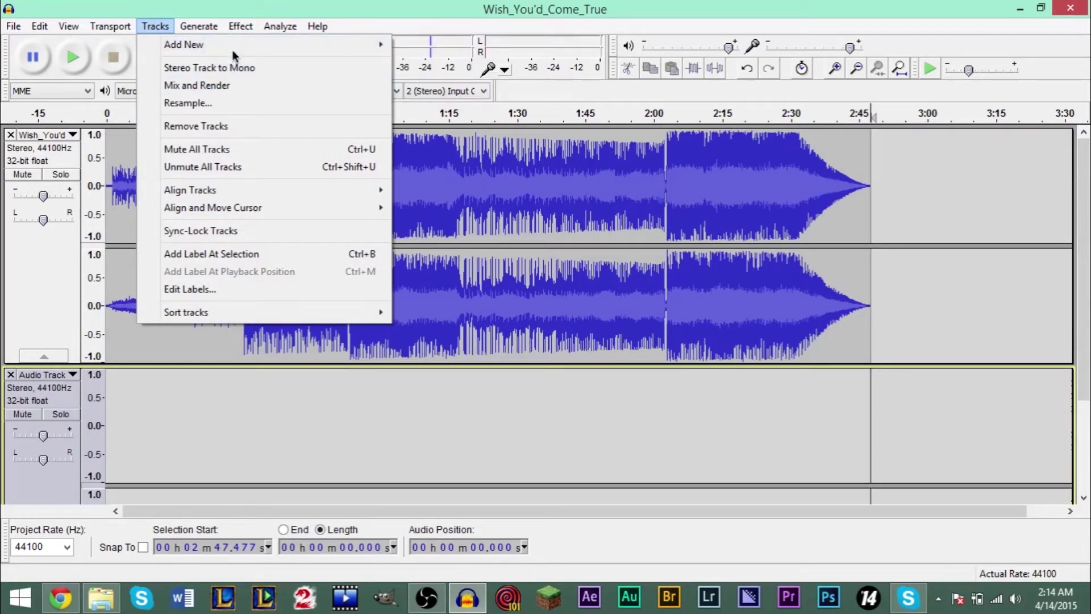
{"action": "mouse_move", "coordinate": [235, 47]}
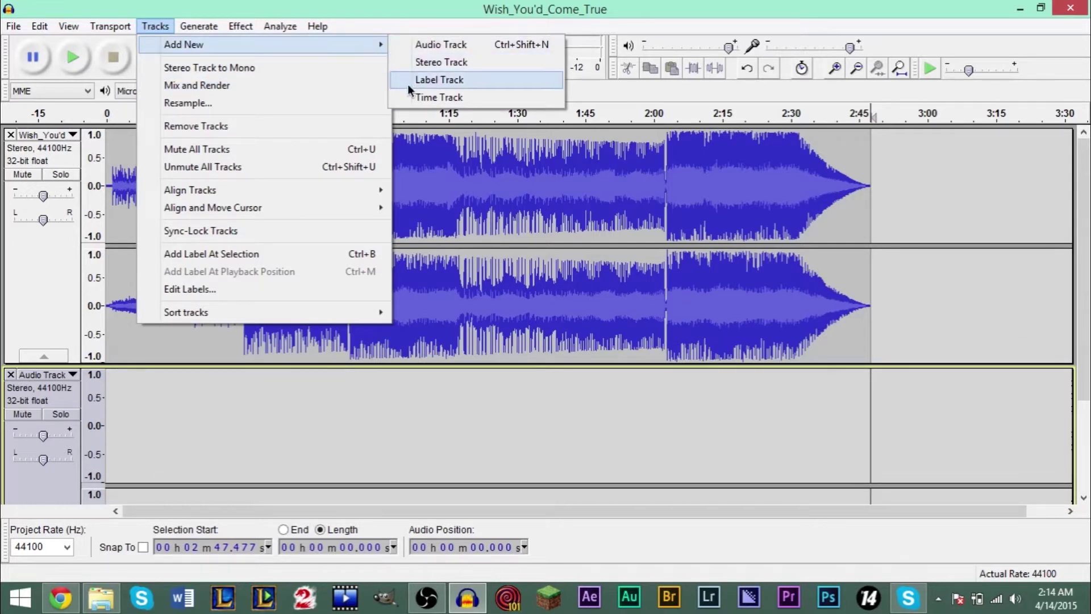
{"action": "left_click", "coordinate": [417, 47]}
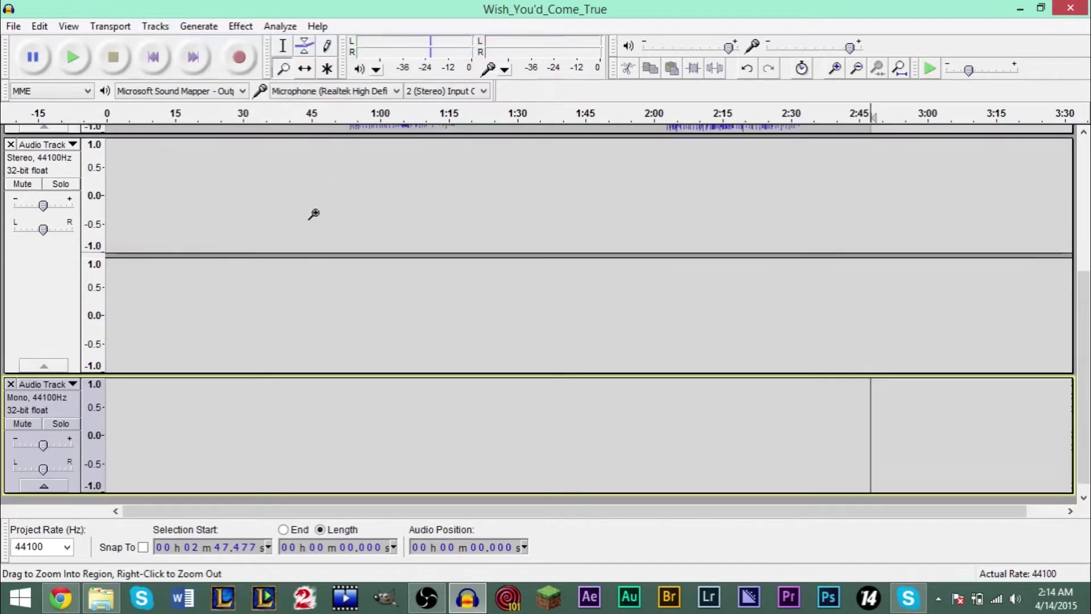
{"action": "scroll", "coordinate": [1083, 381], "scroll_direction": "down", "scroll_amount": 1}
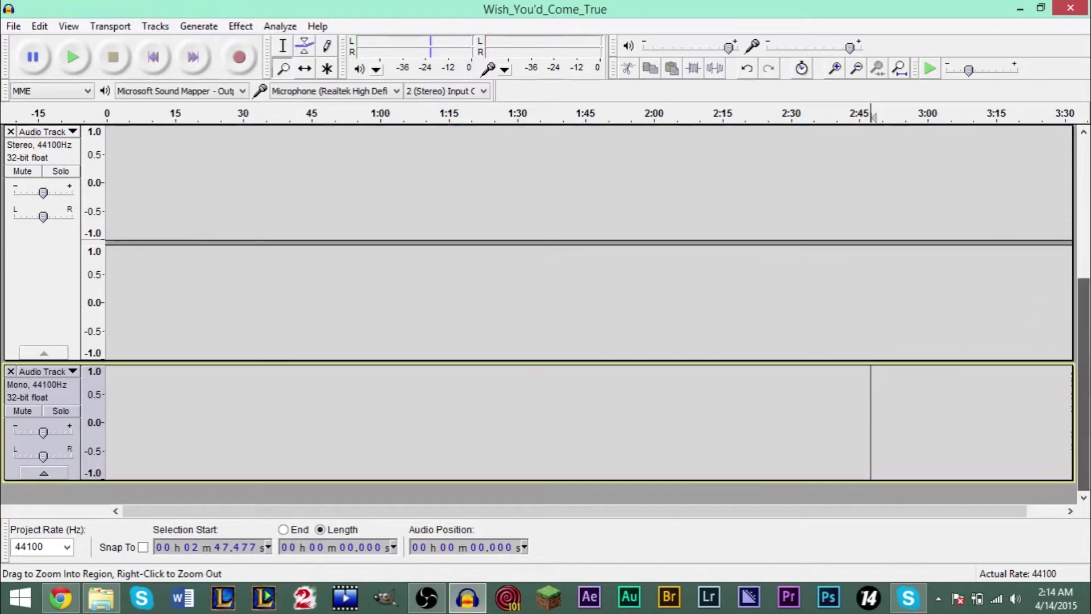
{"action": "left_click", "coordinate": [11, 375]}
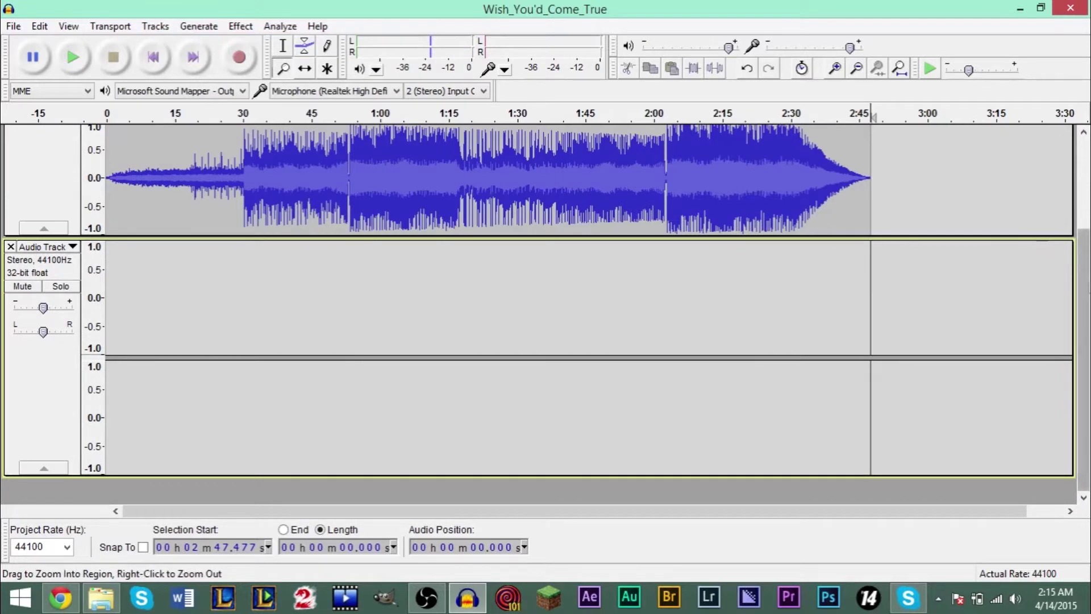
{"action": "scroll", "coordinate": [10, 370], "scroll_direction": "up", "scroll_amount": 5}
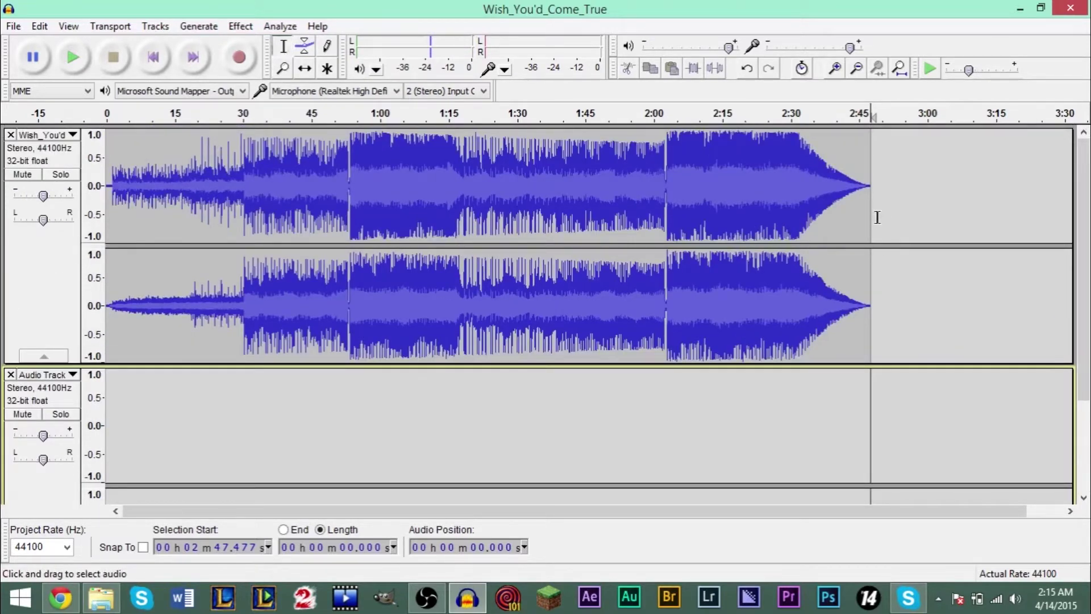
Select the entire 0–2:47.477 song clip and copy it with Edit > Copy
{"action": "left_click", "coordinate": [5, 242]}
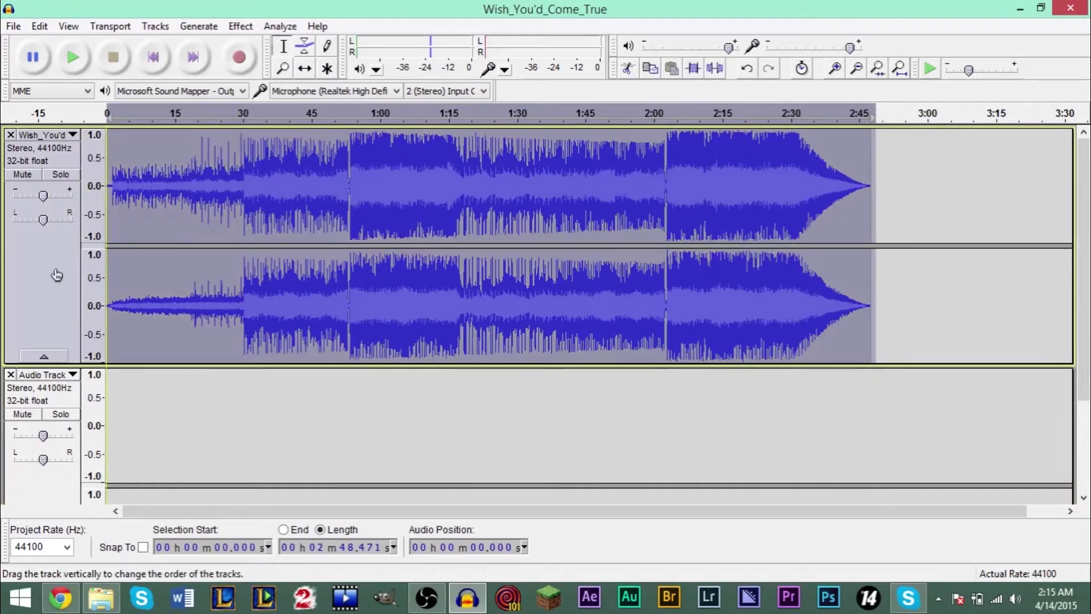
{"action": "left_click_drag", "start_coordinate": [932, 233], "coordinate": [106, 235]}
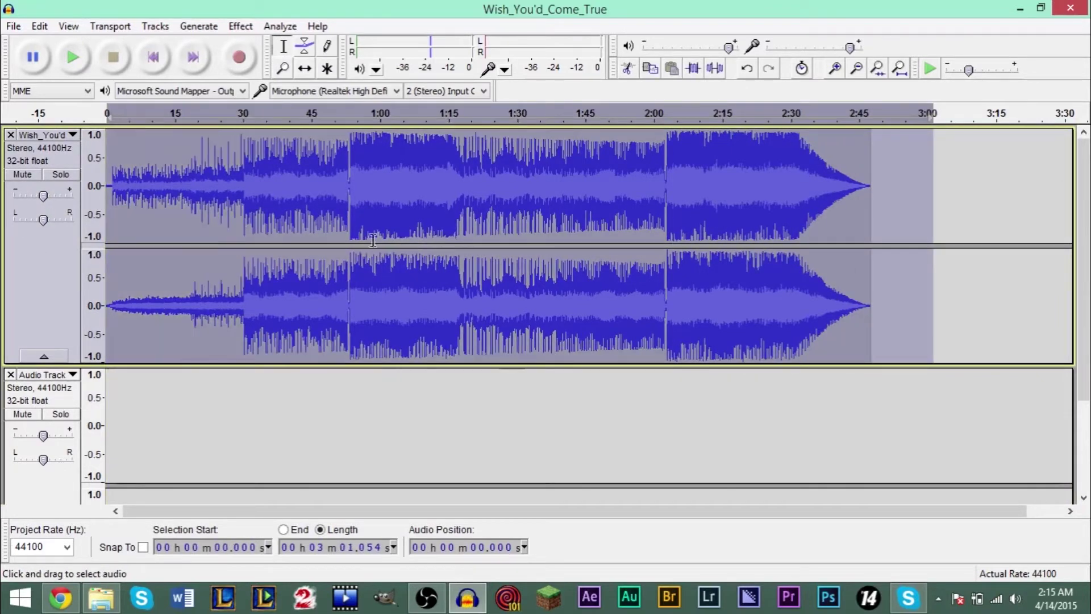
{"action": "double_click", "coordinate": [373, 240]}
{"action": "double_click", "coordinate": [613, 223]}
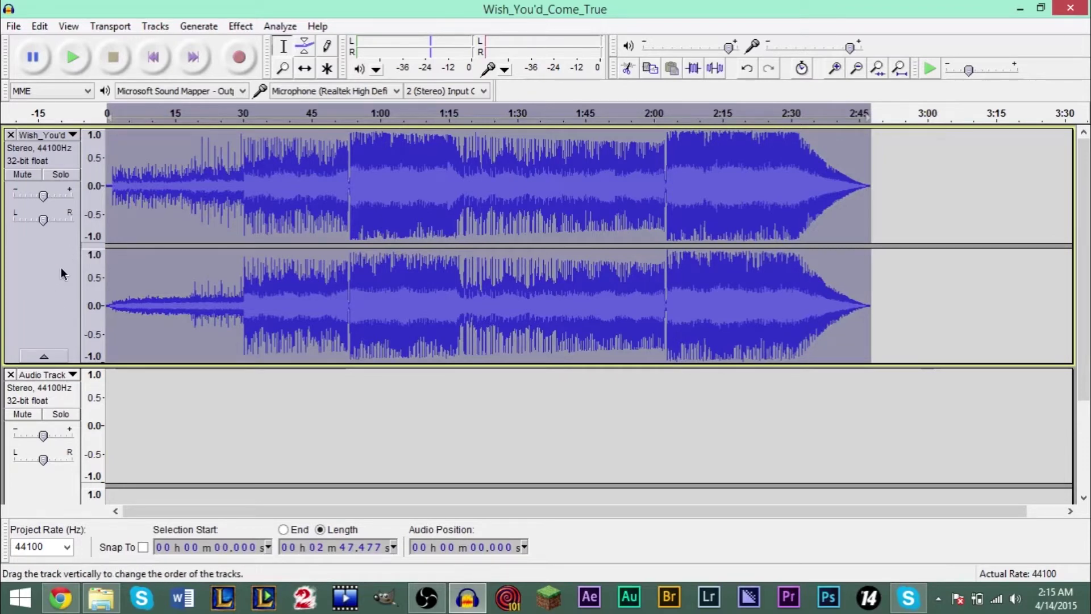
{"action": "left_click", "coordinate": [40, 27]}
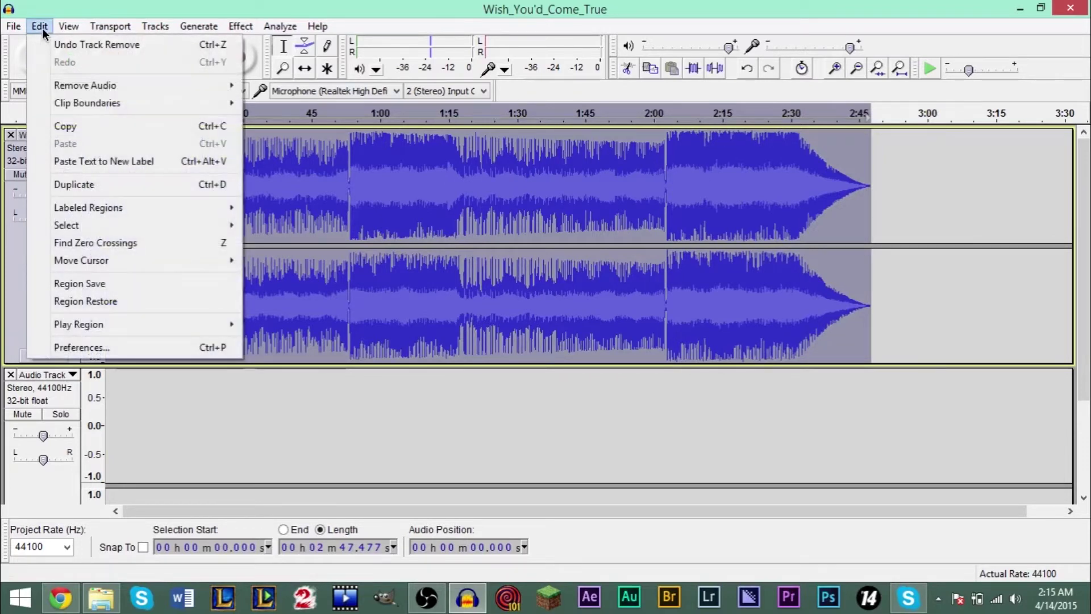
{"action": "left_click", "coordinate": [73, 129]}
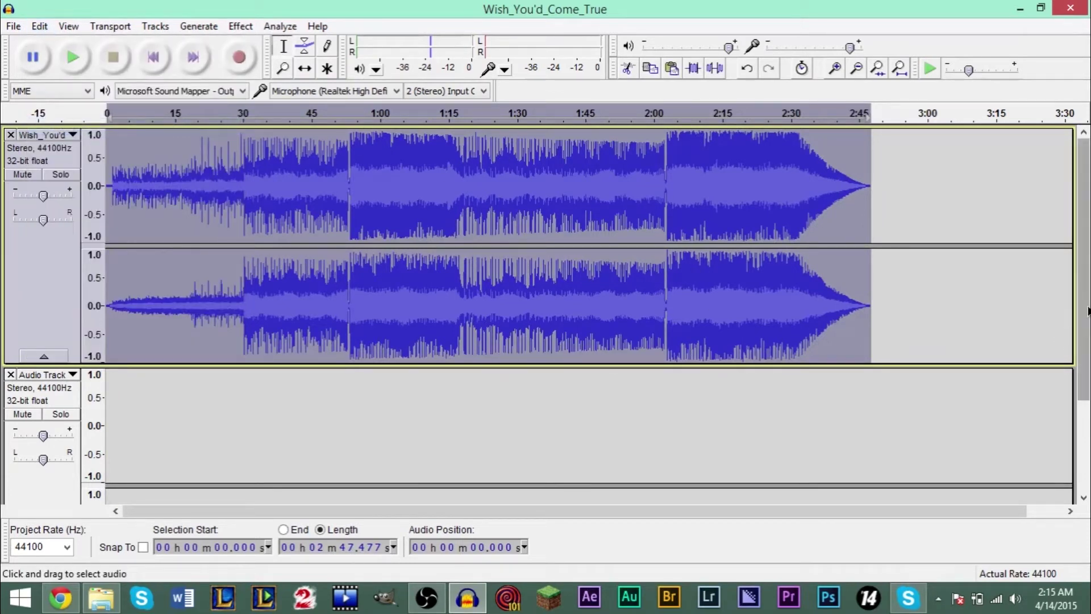
{"action": "scroll", "coordinate": [863, 341], "scroll_direction": "down", "scroll_amount": 2}
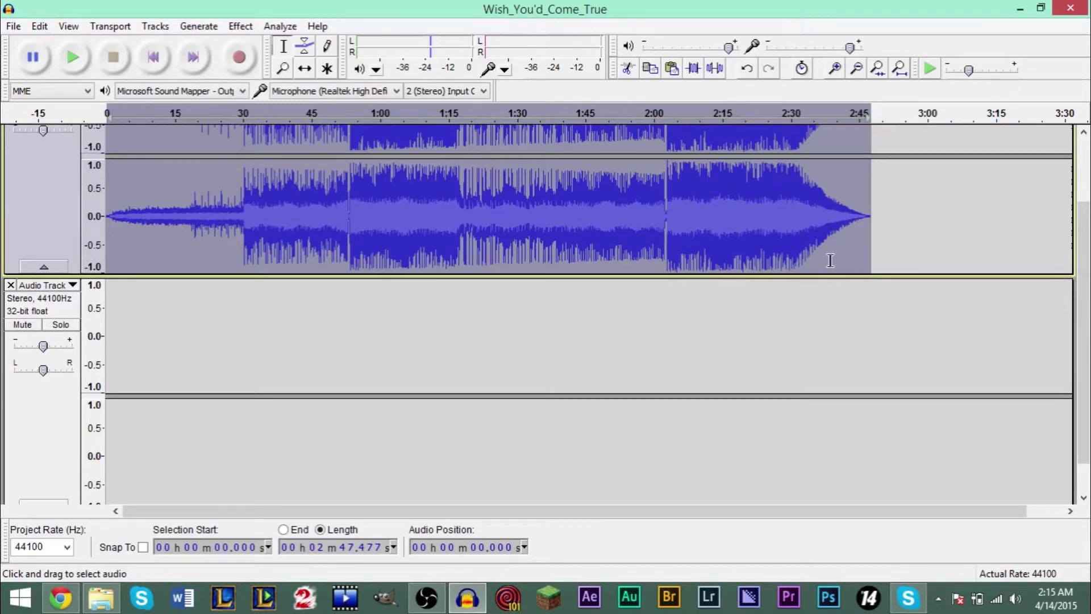
Play from 2:25 to hear the fade-out, then paste the copy at 2:37.985 on the empty track
{"action": "left_click_drag", "start_coordinate": [1084, 318], "coordinate": [1083, 306]}
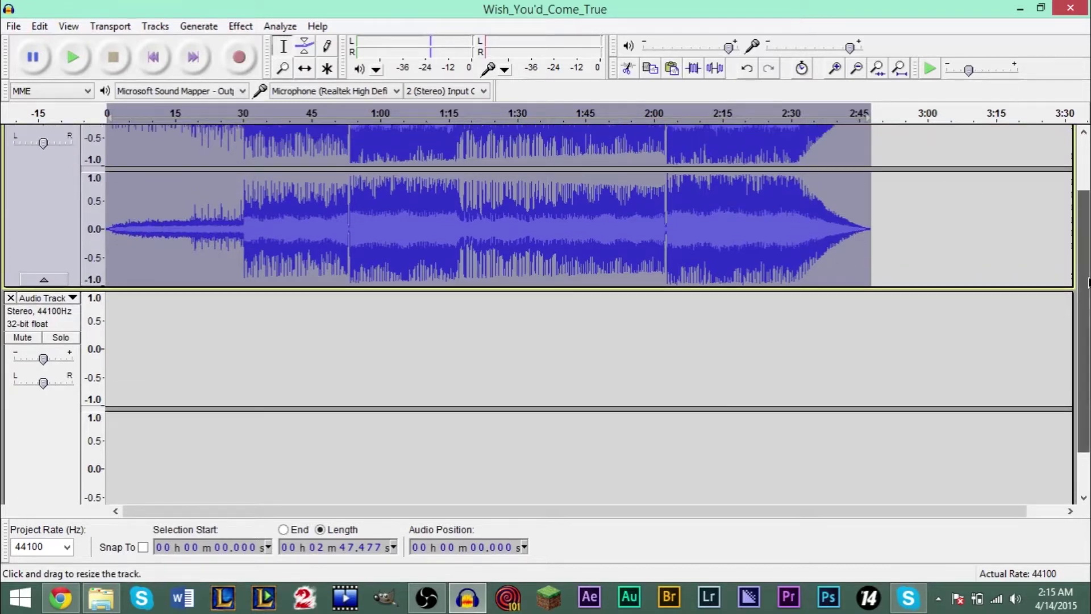
{"action": "left_click", "coordinate": [769, 307]}
{"action": "key", "text": "space"}
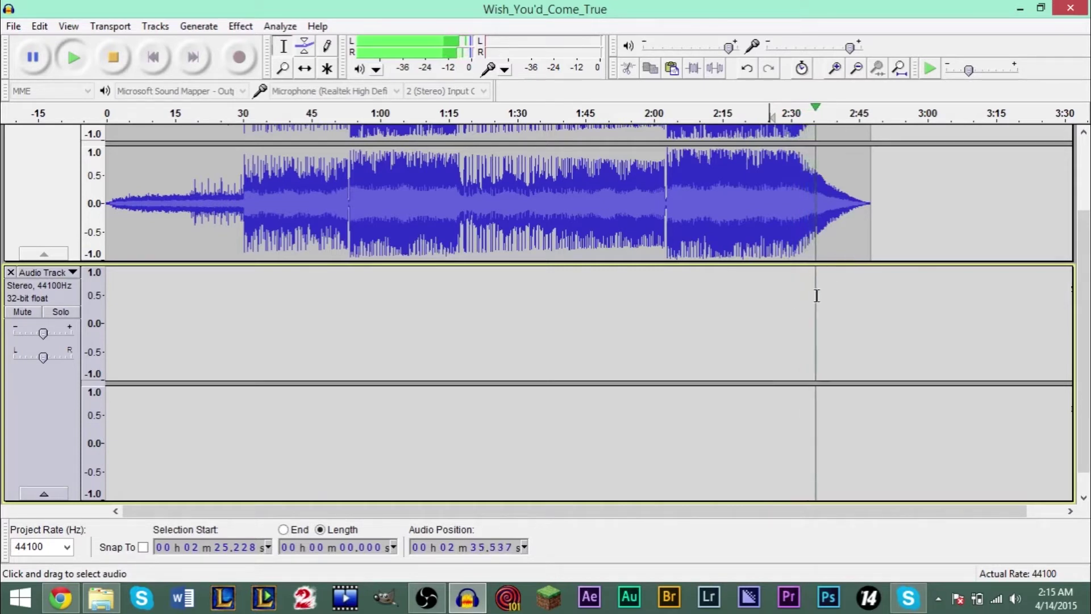
{"action": "key", "text": "space"}
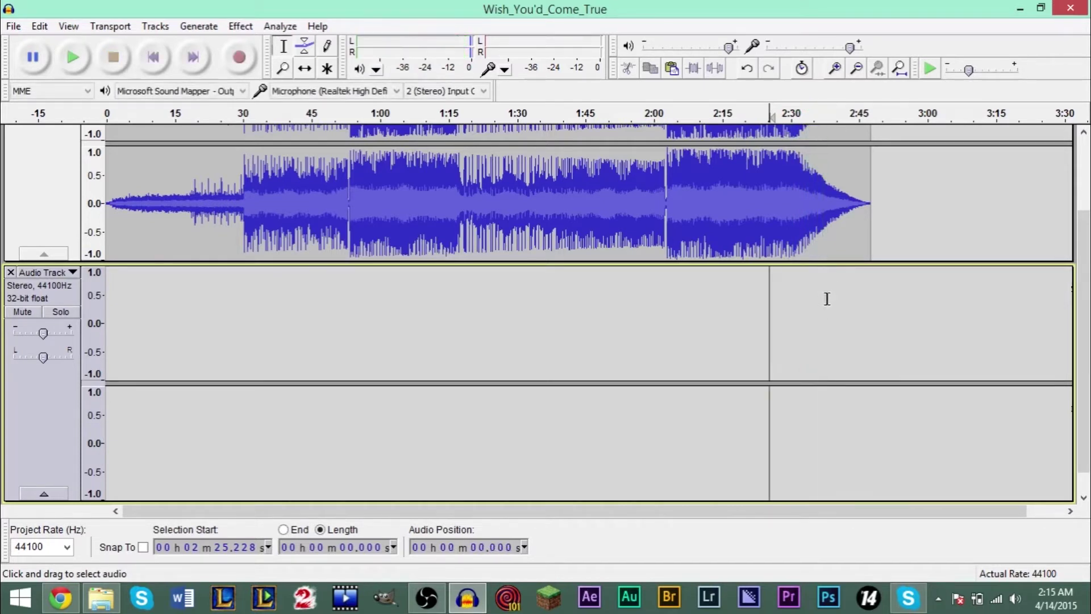
{"action": "left_click", "coordinate": [827, 300]}
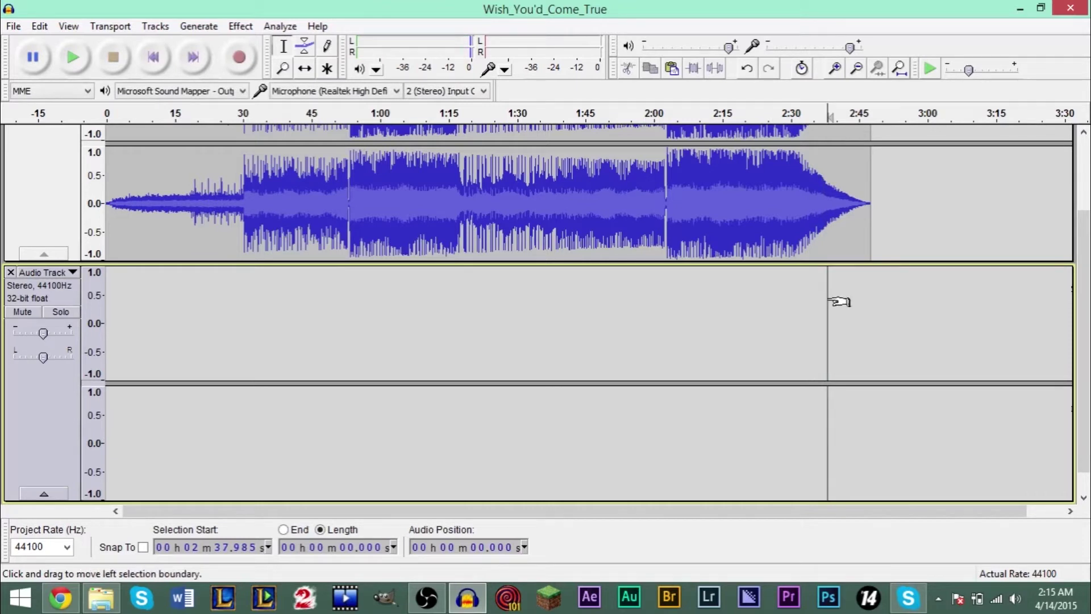
{"action": "key", "text": "ctrl+v"}
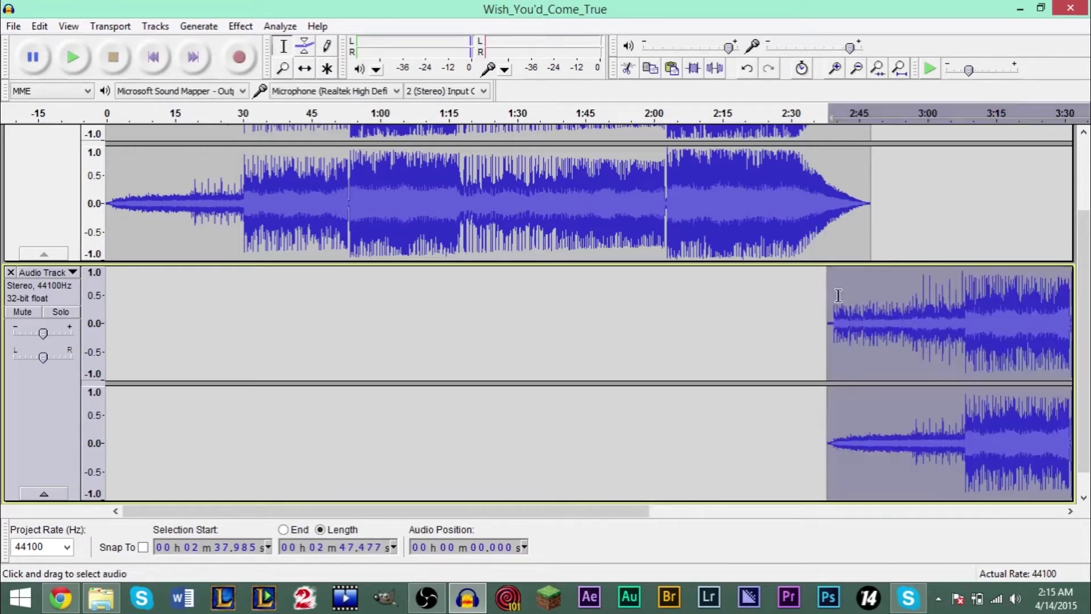
{"action": "left_click", "coordinate": [809, 116]}
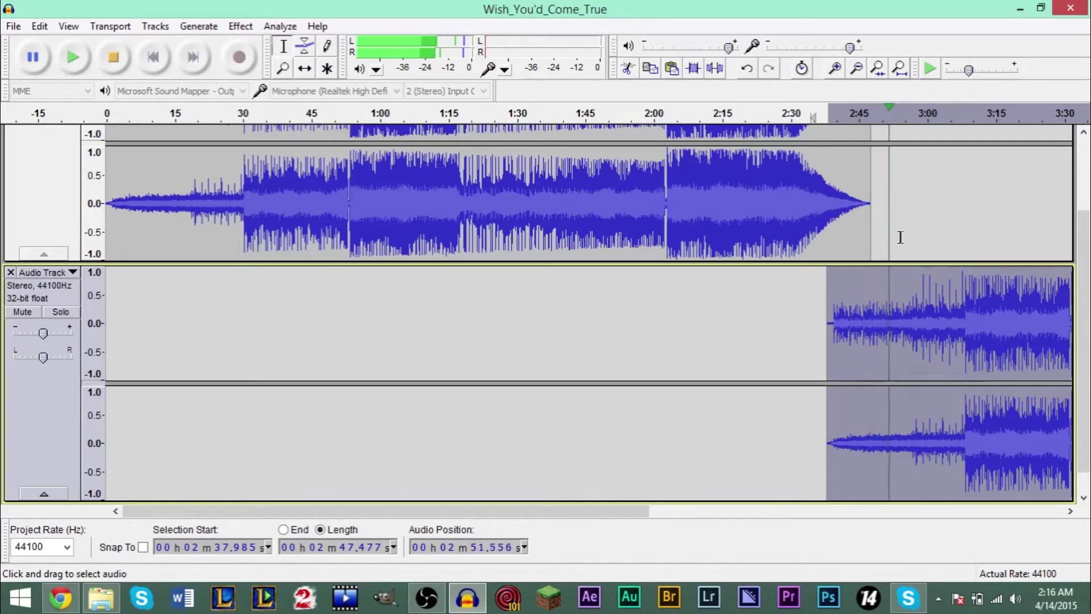
{"action": "key", "text": "space"}
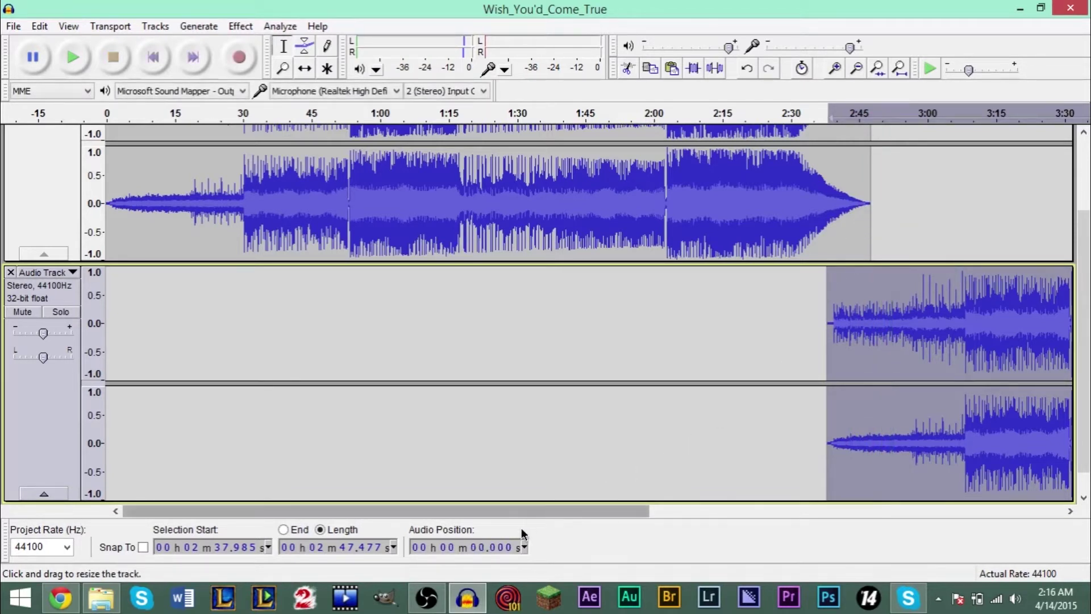
{"action": "left_click_drag", "start_coordinate": [519, 508], "coordinate": [639, 507]}
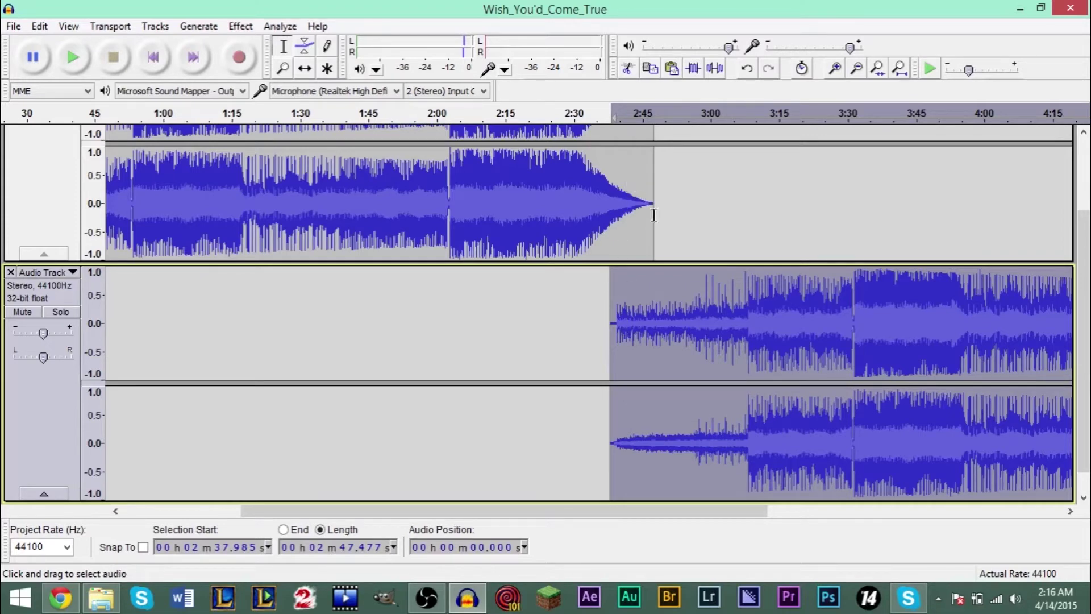
Apply Fade Out to the first track's tail, starting from 2:30.471
{"action": "scroll", "coordinate": [659, 215], "scroll_direction": "up", "scroll_amount": 2}
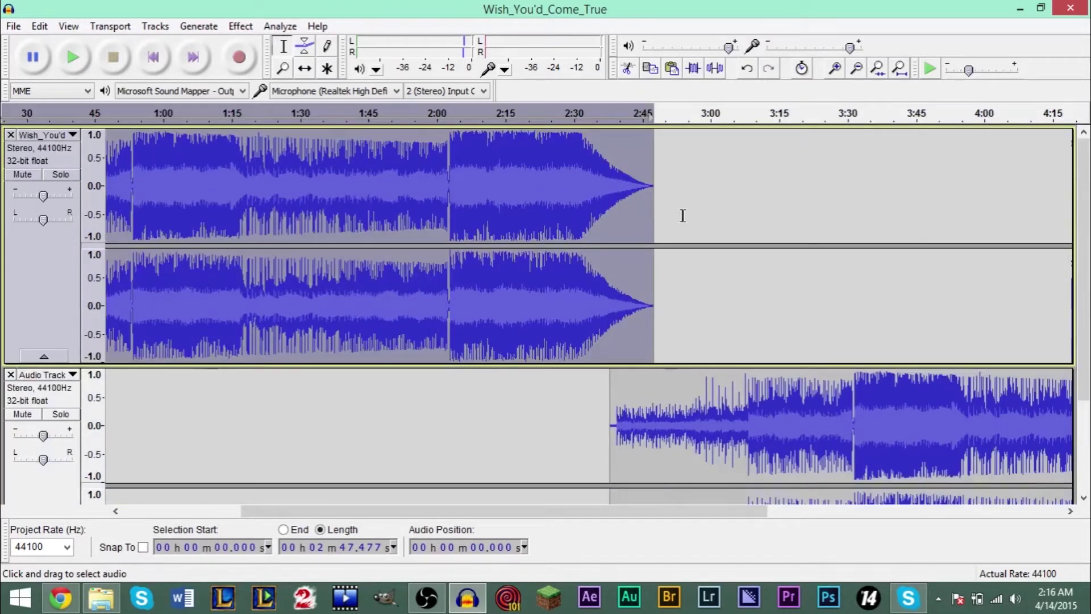
{"action": "left_click", "coordinate": [683, 214]}
{"action": "left_click_drag", "start_coordinate": [658, 207], "coordinate": [610, 209]}
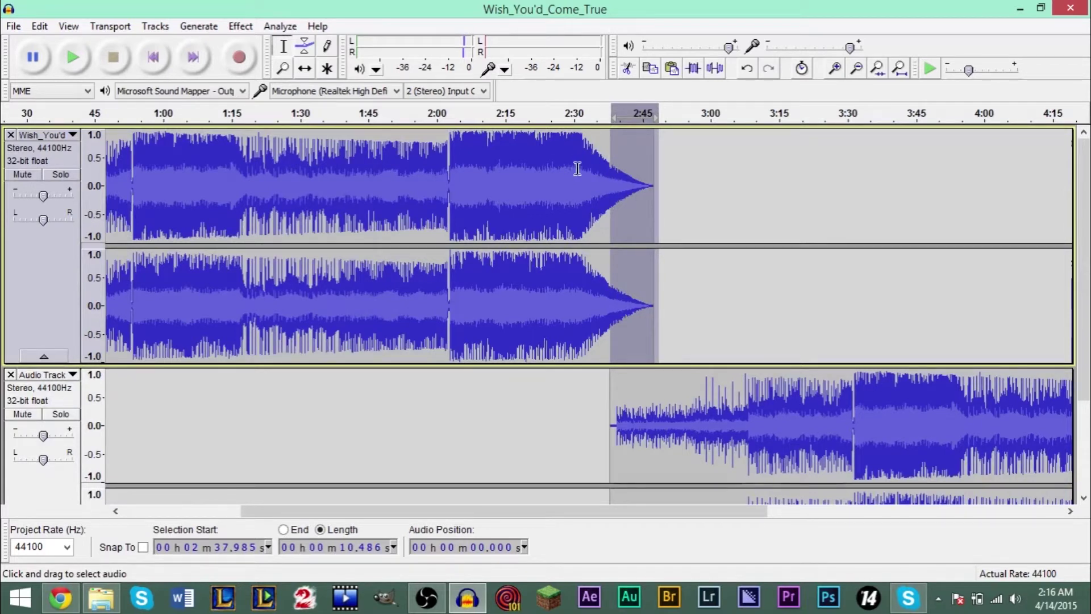
{"action": "left_click_drag", "start_coordinate": [652, 185], "coordinate": [576, 186]}
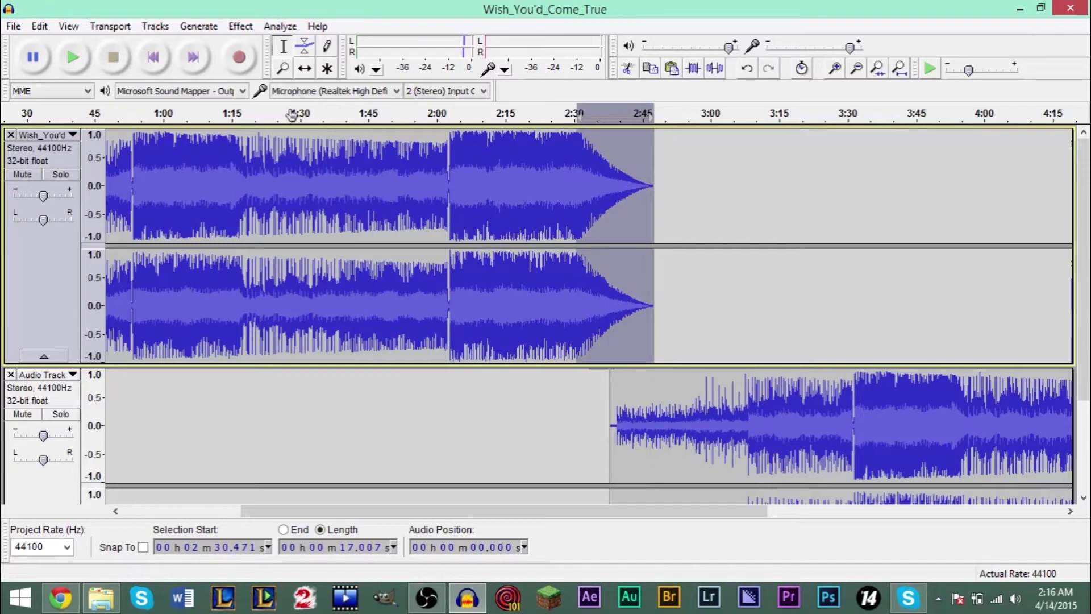
{"action": "left_click", "coordinate": [241, 26]}
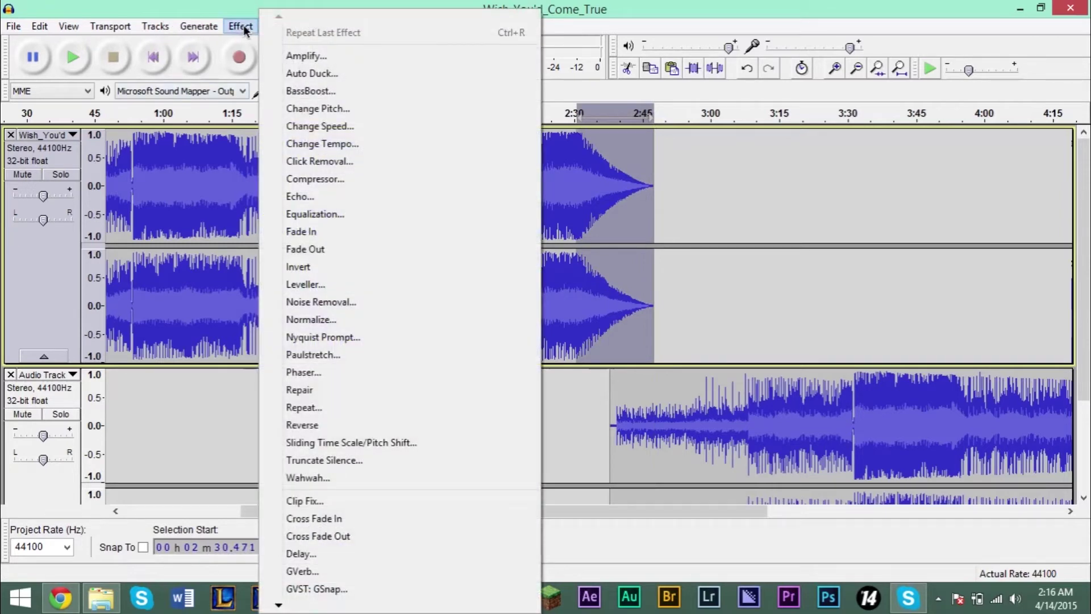
{"action": "left_click", "coordinate": [324, 248]}
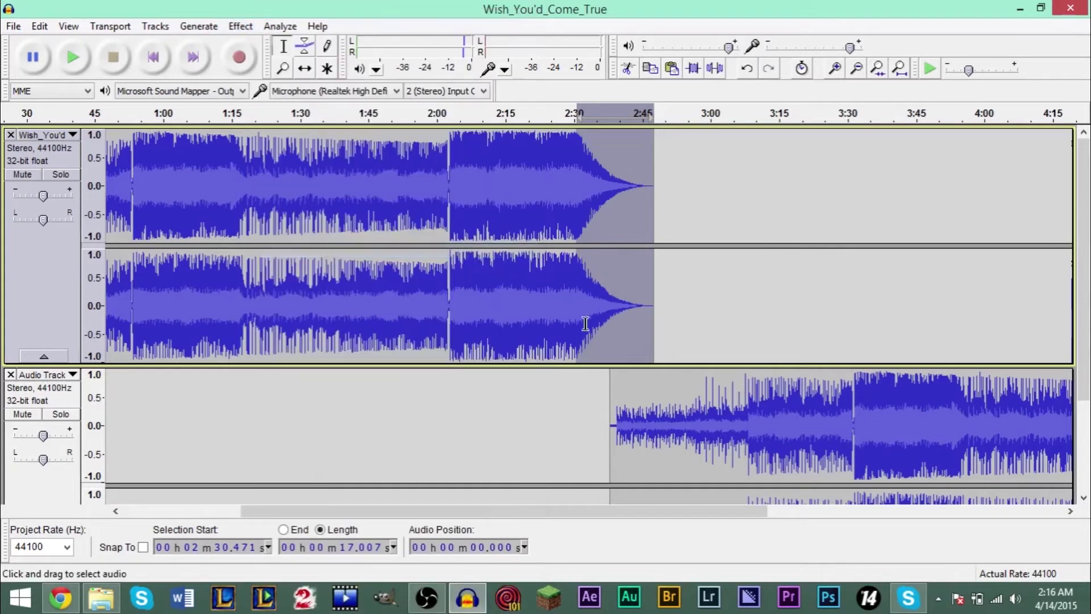
{"action": "left_click", "coordinate": [698, 301]}
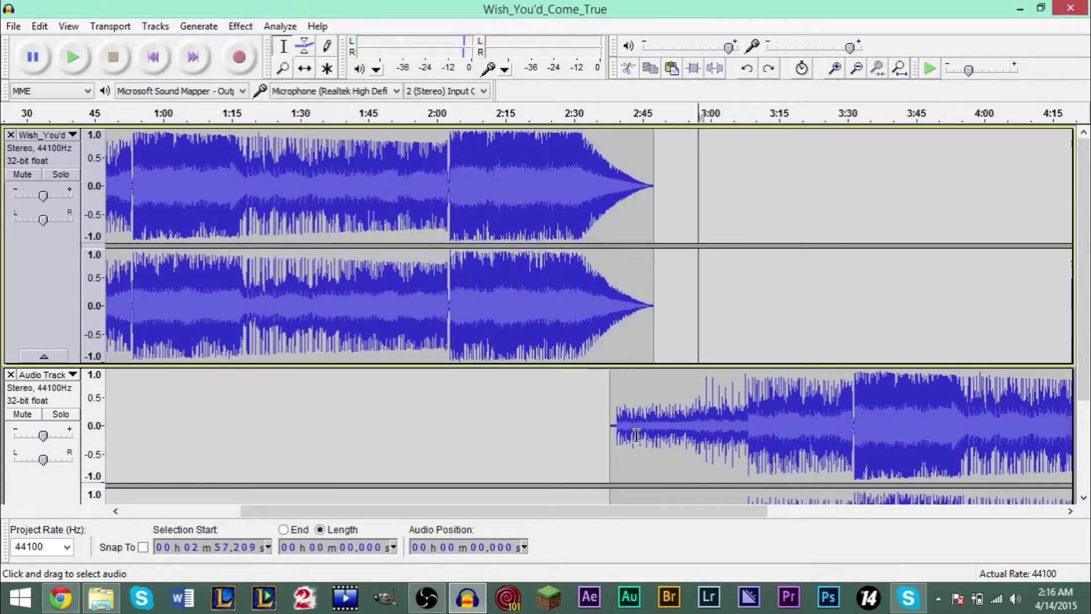
Apply Fade In to the second-track copy's start, then undo and redo the edit
{"action": "left_click_drag", "start_coordinate": [636, 435], "coordinate": [610, 435]}
{"action": "scroll", "coordinate": [611, 435], "scroll_direction": "down", "scroll_amount": 3}
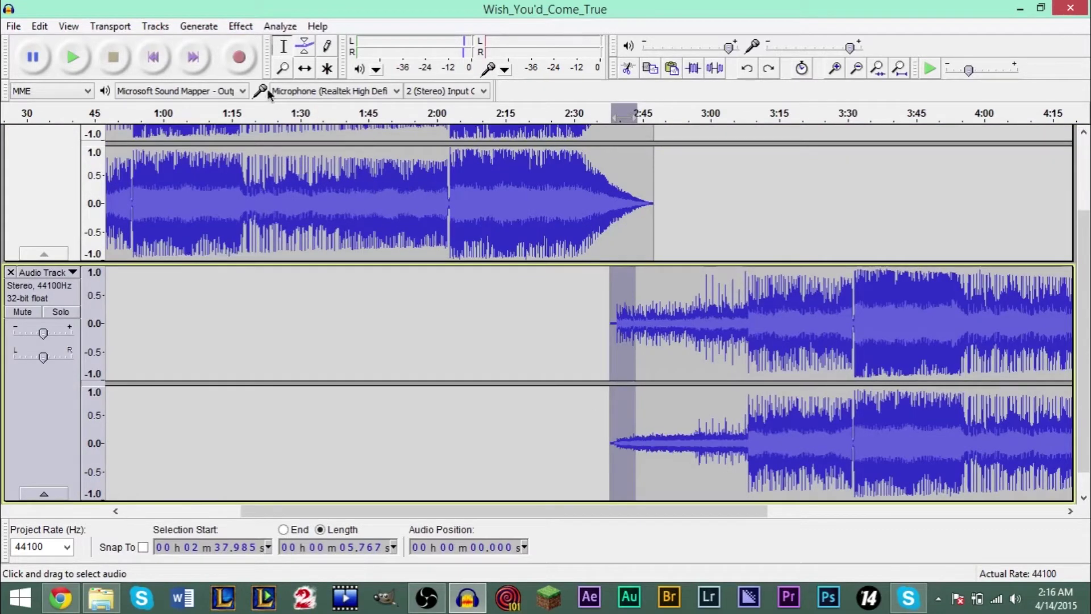
{"action": "left_click", "coordinate": [234, 27]}
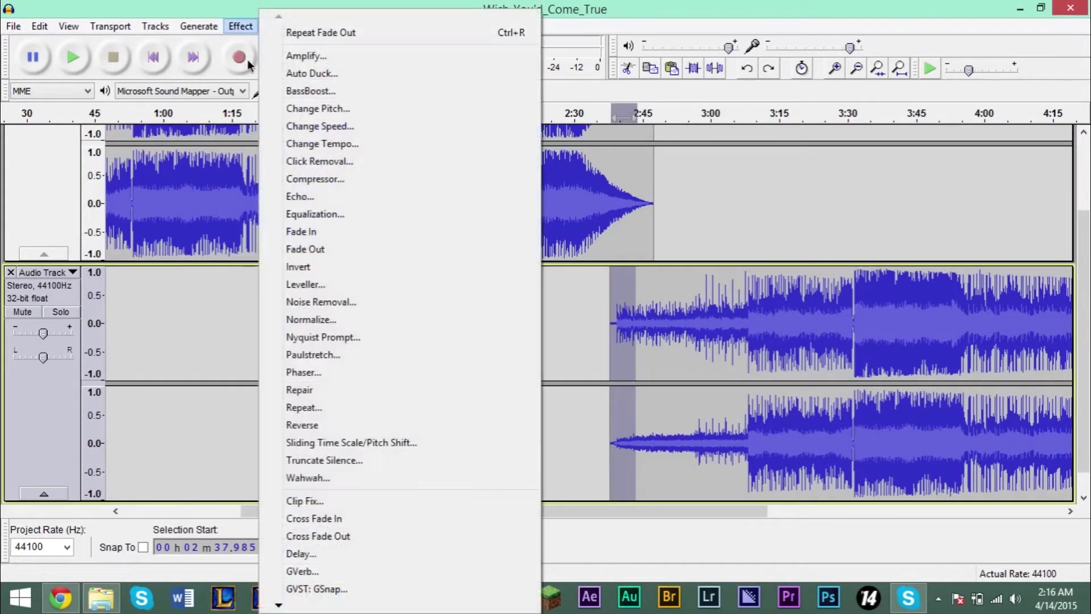
{"action": "left_click", "coordinate": [349, 237]}
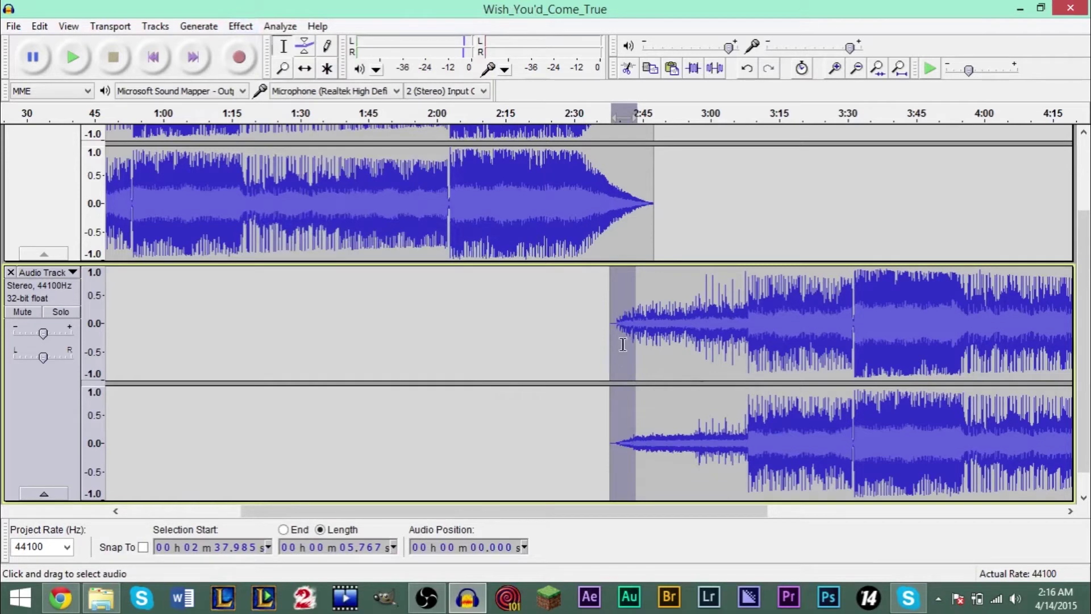
{"action": "left_click", "coordinate": [565, 334]}
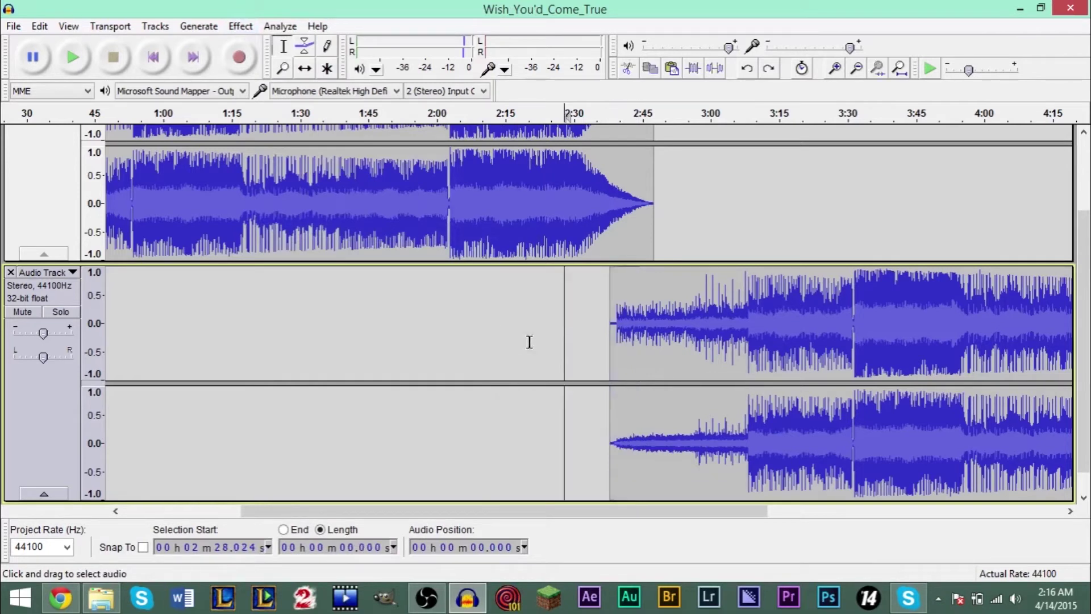
{"action": "key", "text": "ctrl+z"}
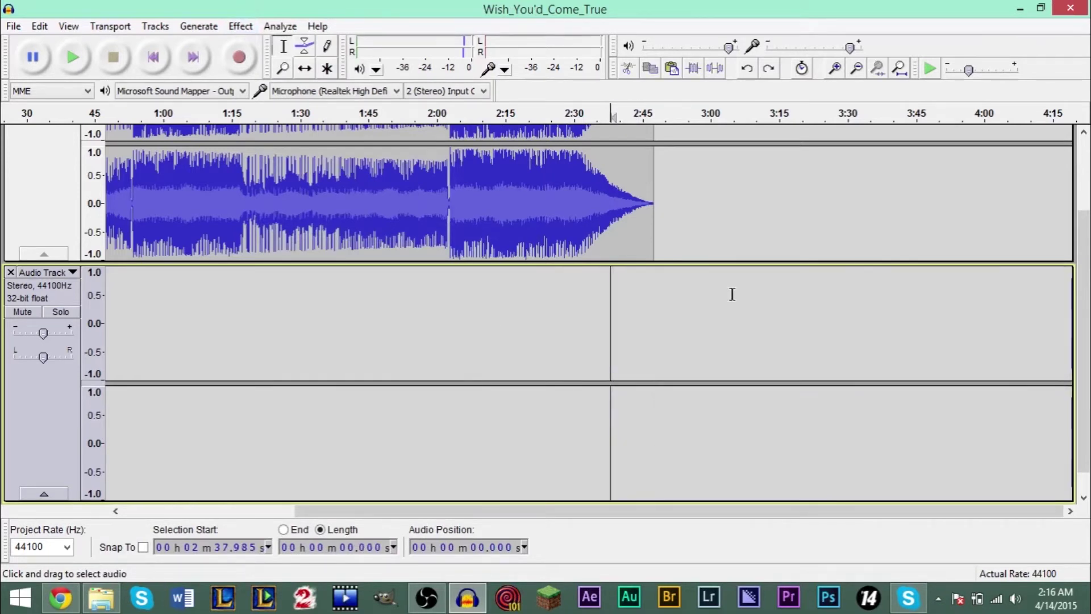
{"action": "key", "text": "ctrl+y"}
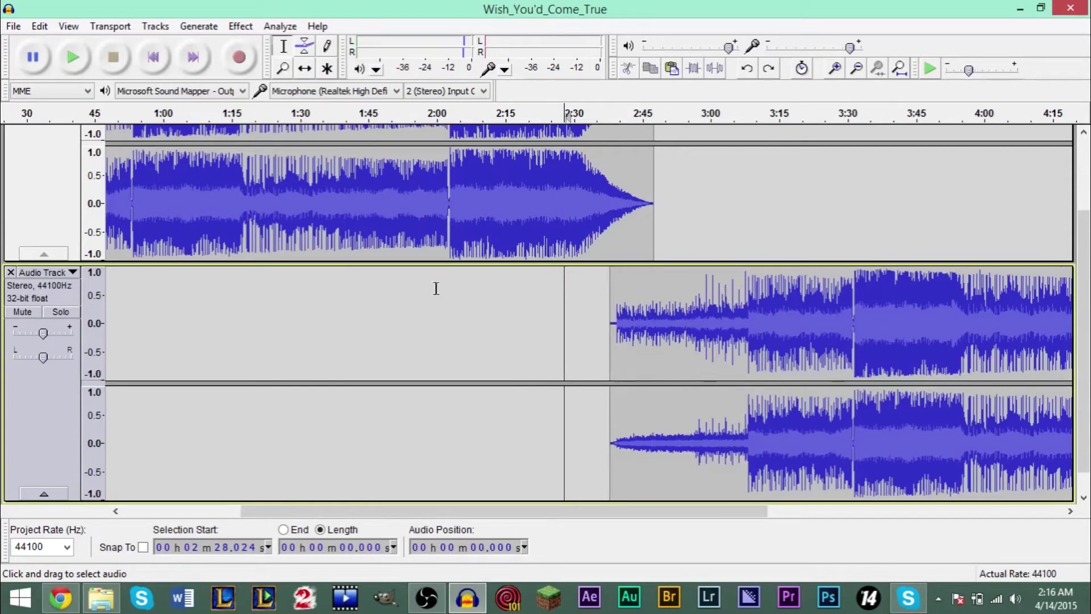
{"action": "left_click_drag", "start_coordinate": [486, 517], "coordinate": [756, 513]}
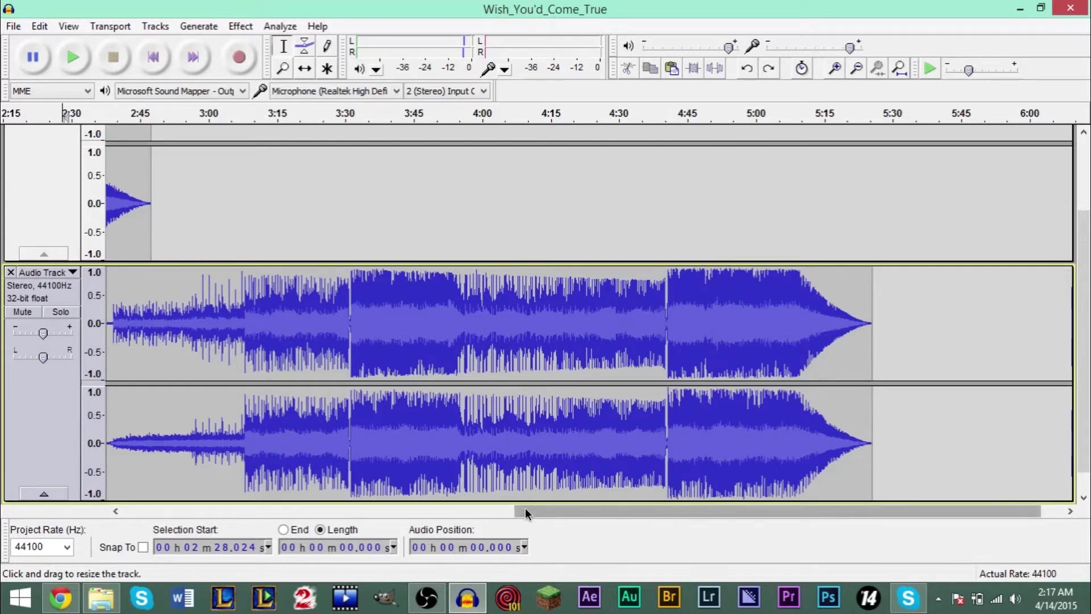
Paste song copies at 5:18 on the first track and near 7:55 on the second
{"action": "left_click_drag", "start_coordinate": [525, 511], "coordinate": [548, 511]}
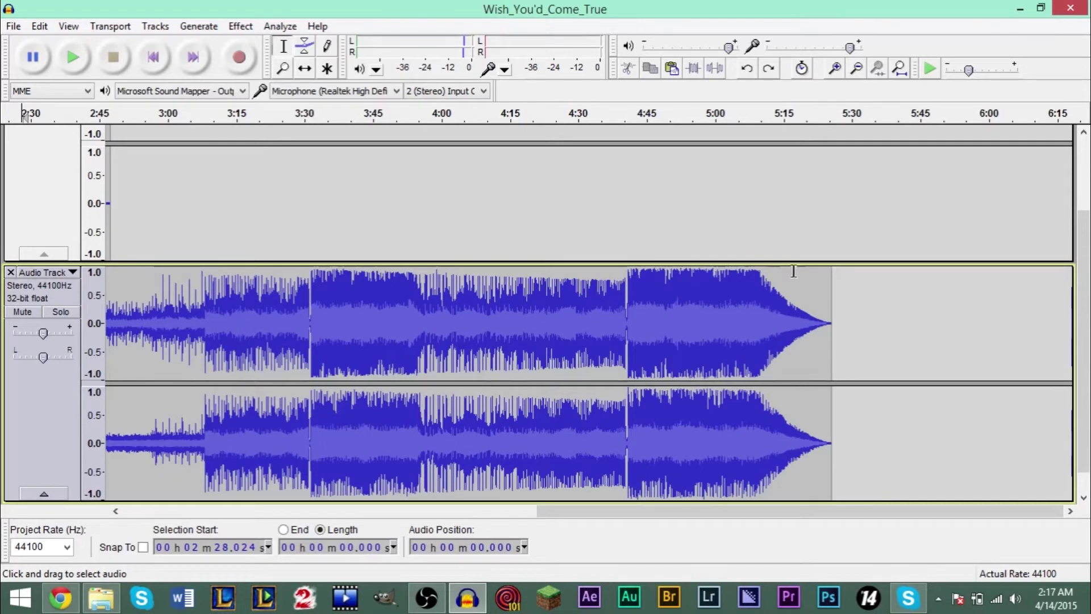
{"action": "left_click", "coordinate": [799, 222]}
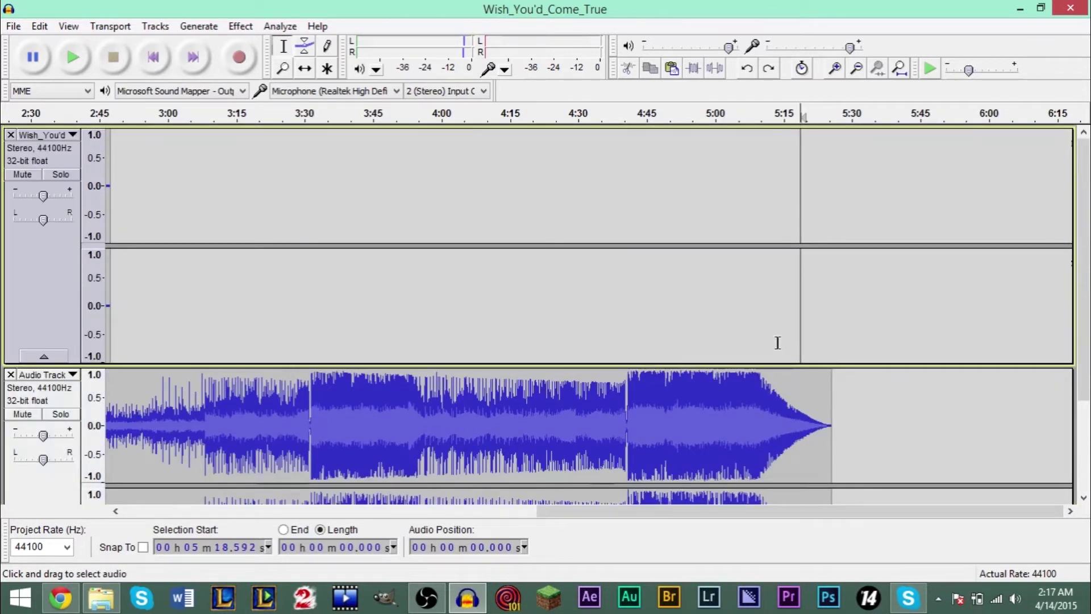
{"action": "key", "text": "ctrl+v"}
{"action": "left_click_drag", "start_coordinate": [648, 510], "coordinate": [957, 510]}
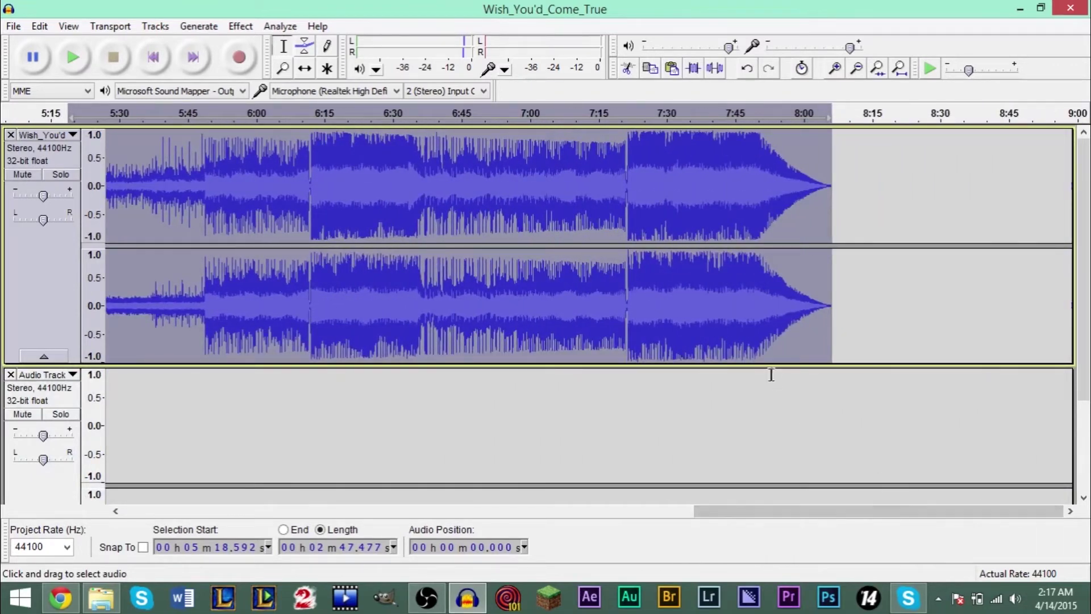
{"action": "left_click", "coordinate": [783, 398]}
{"action": "key", "text": "ctrl+v"}
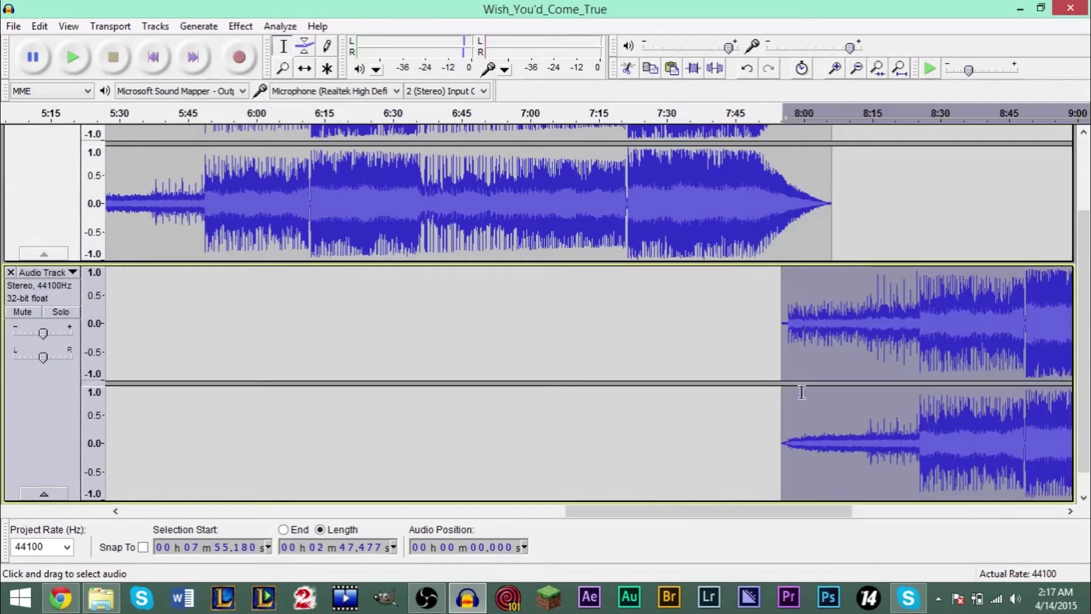
{"action": "left_click_drag", "start_coordinate": [825, 510], "coordinate": [939, 511]}
{"action": "left_click", "coordinate": [891, 276]}
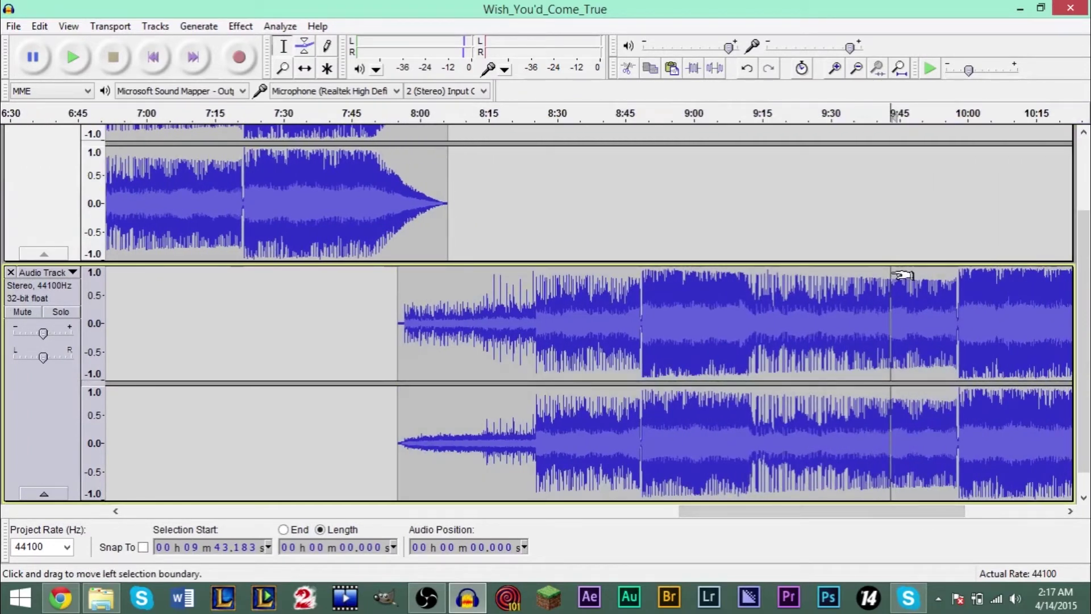
{"action": "left_click_drag", "start_coordinate": [725, 510], "coordinate": [497, 511]}
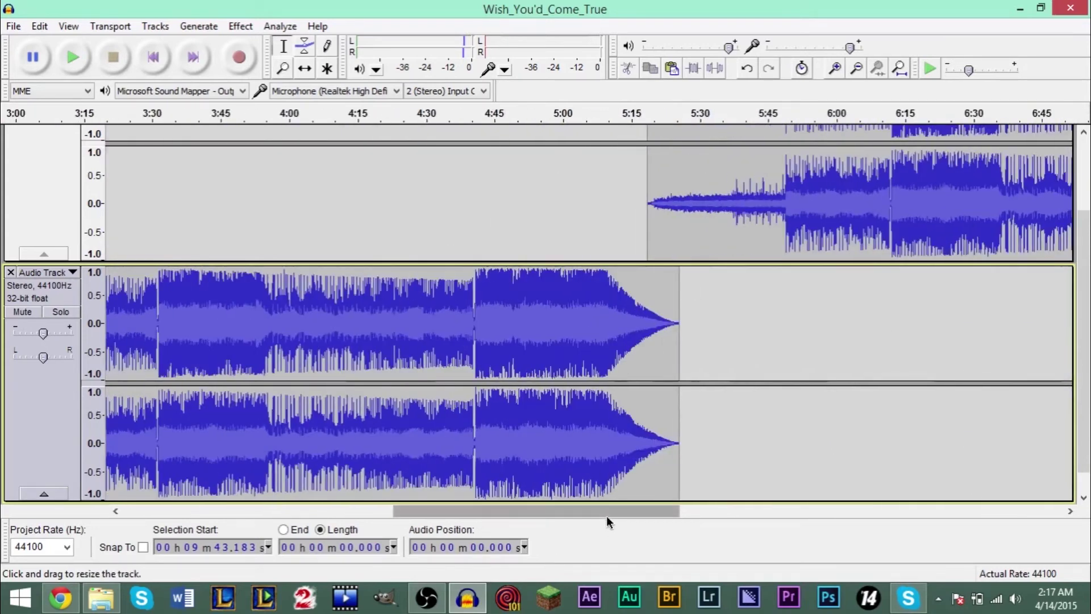
{"action": "left_click_drag", "start_coordinate": [604, 511], "coordinate": [303, 504]}
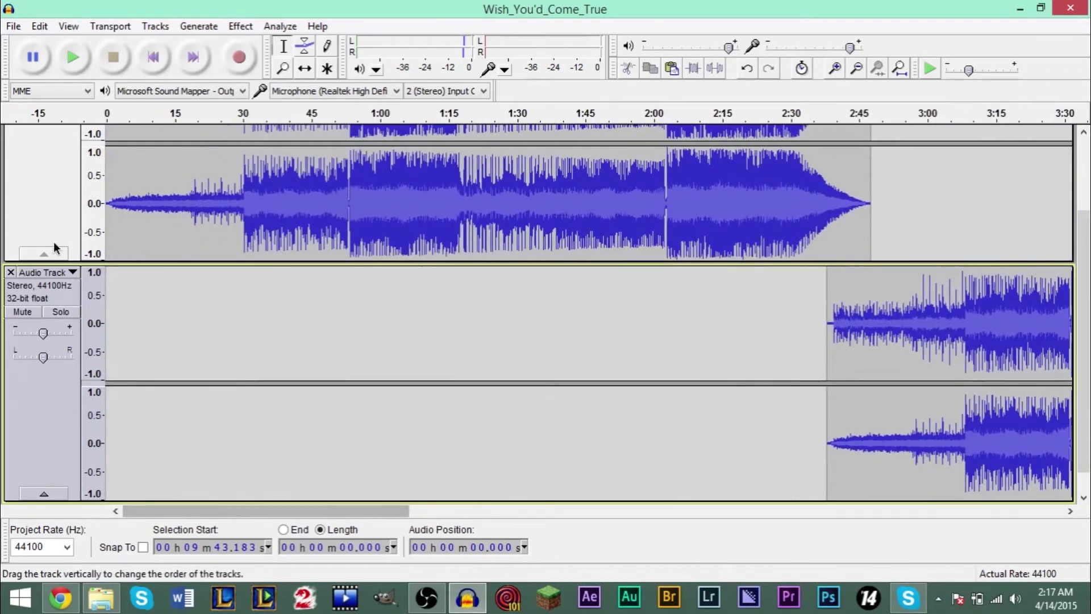
Paste longer stretches at 10:32 on the first track and 13:11 on the second
{"action": "left_click", "coordinate": [20, 215]}
{"action": "left_click_drag", "start_coordinate": [392, 511], "coordinate": [797, 510]}
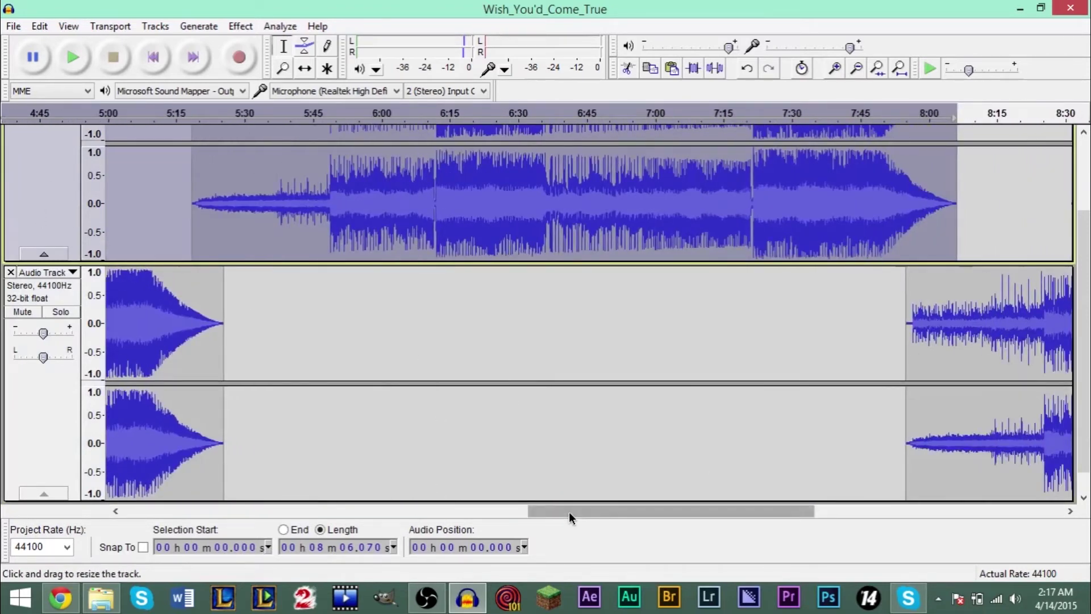
{"action": "left_click_drag", "start_coordinate": [568, 511], "coordinate": [915, 507]}
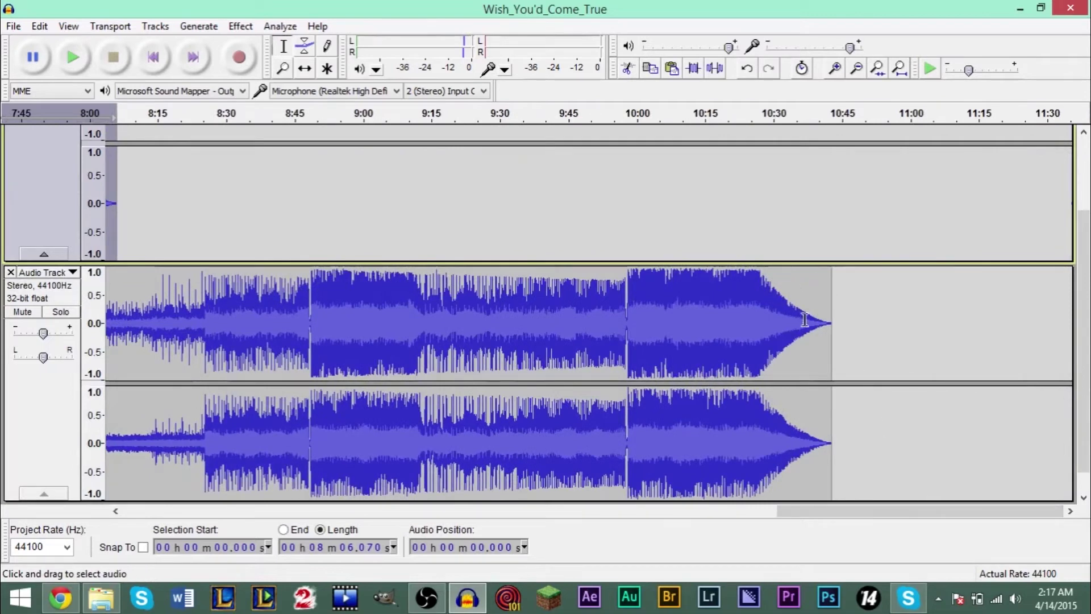
{"action": "scroll", "coordinate": [785, 232], "scroll_direction": "up", "scroll_amount": 3}
{"action": "left_click", "coordinate": [786, 233]}
{"action": "key", "text": "ctrl+v"}
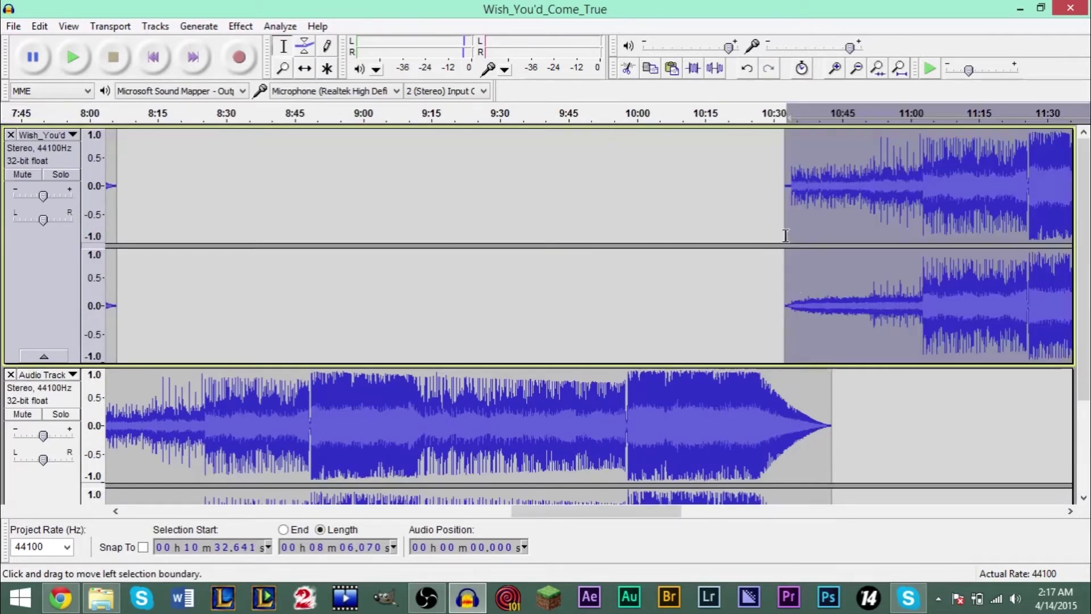
{"action": "left_click_drag", "start_coordinate": [643, 518], "coordinate": [773, 519]}
{"action": "left_click", "coordinate": [49, 477]}
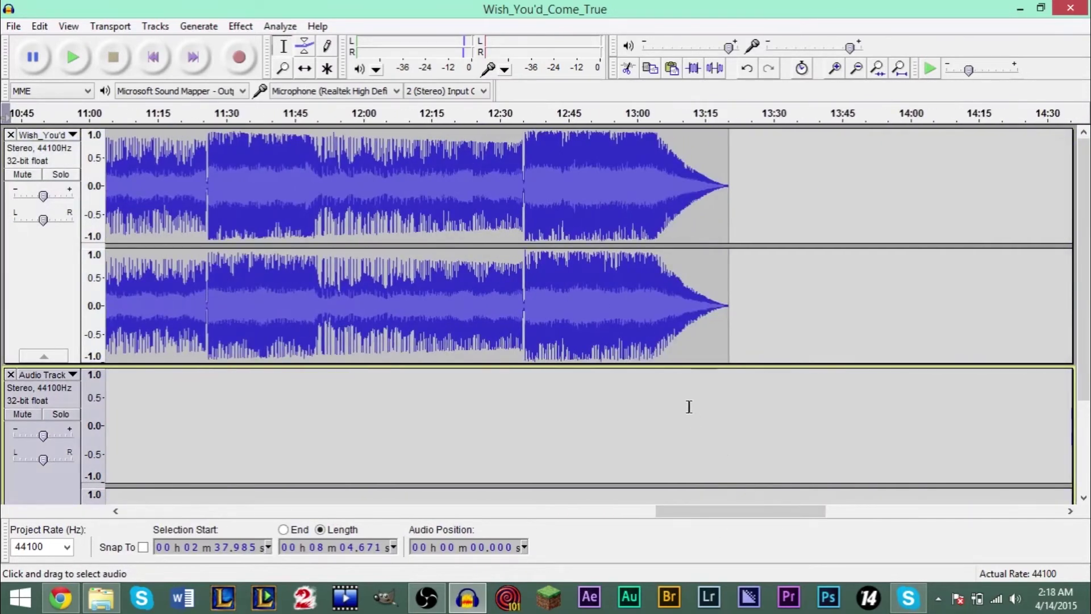
{"action": "left_click", "coordinate": [688, 404]}
{"action": "key", "text": "ctrl+v"}
{"action": "left_click_drag", "start_coordinate": [695, 517], "coordinate": [1013, 514]}
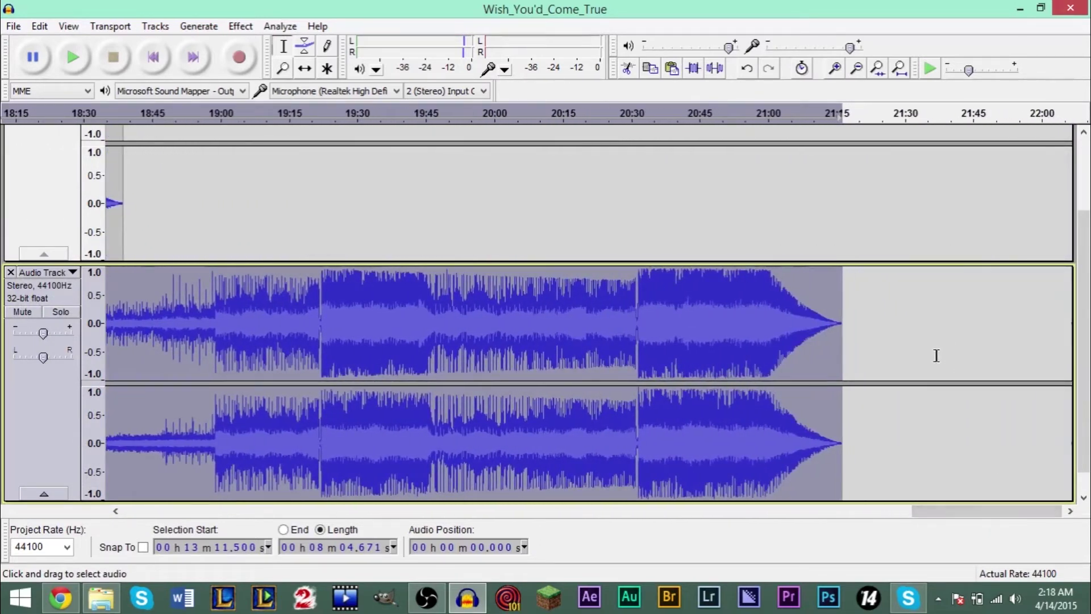
{"action": "left_click", "coordinate": [908, 175]}
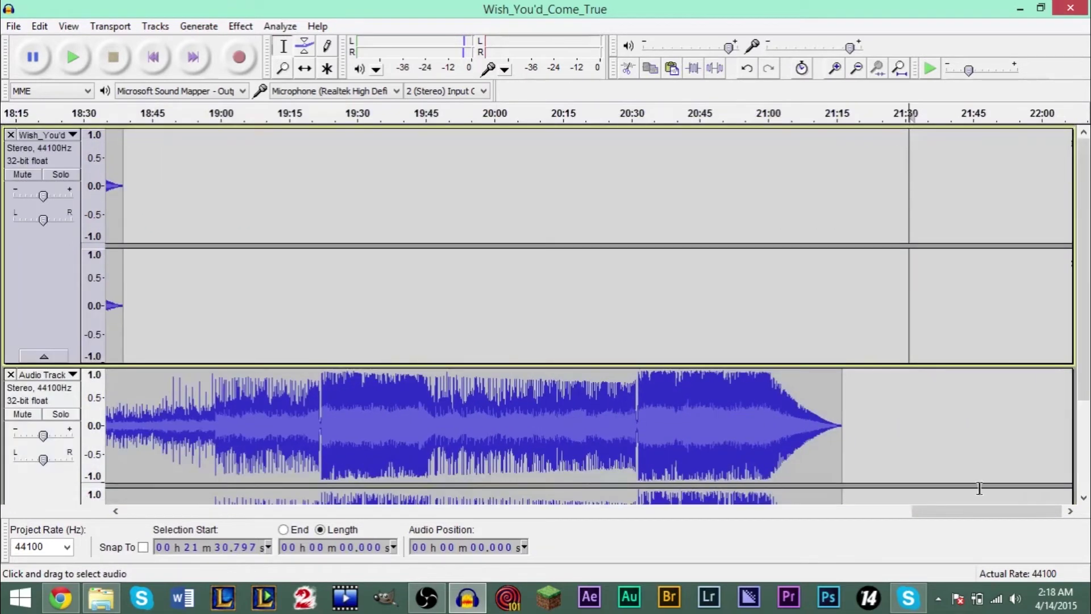
Select the whole first track and paste the copied audio at 21:05
{"action": "left_click_drag", "start_coordinate": [964, 511], "coordinate": [198, 514]}
{"action": "left_click", "coordinate": [43, 284]}
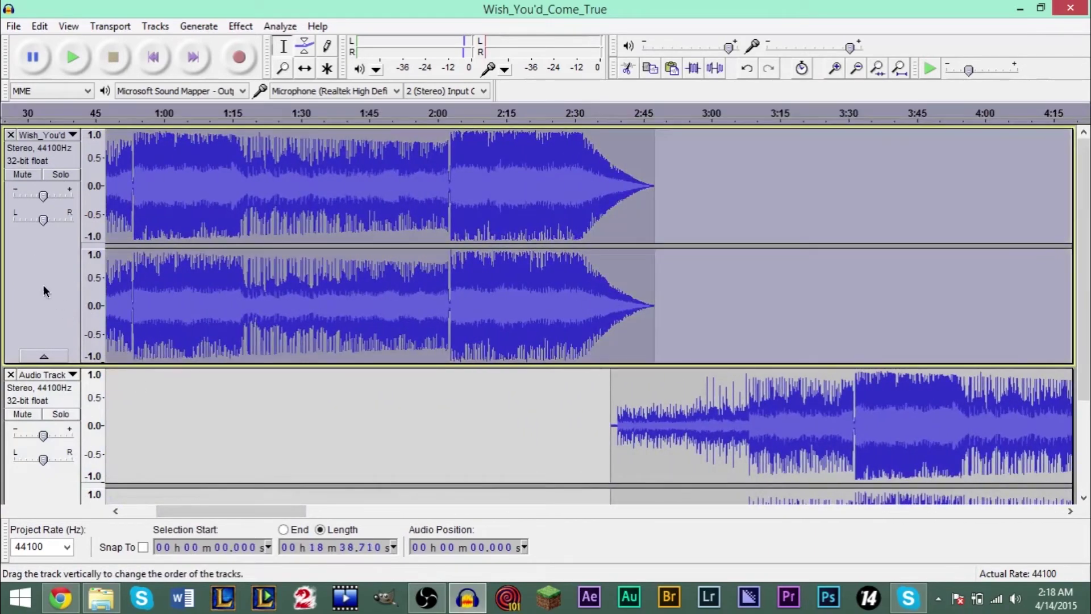
{"action": "left_click_drag", "start_coordinate": [241, 510], "coordinate": [1009, 507]}
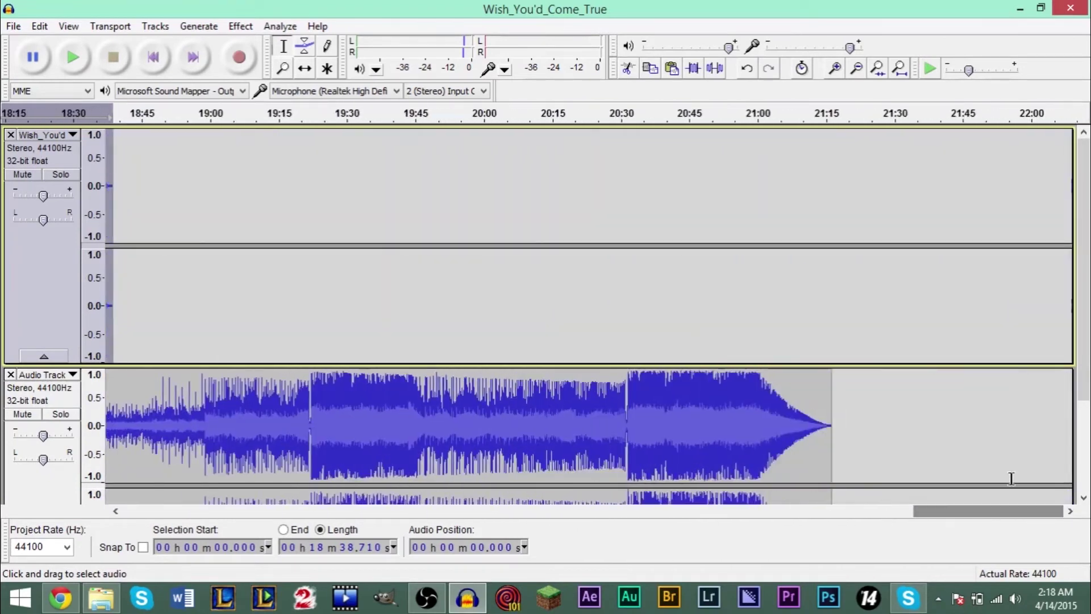
{"action": "left_click", "coordinate": [781, 324]}
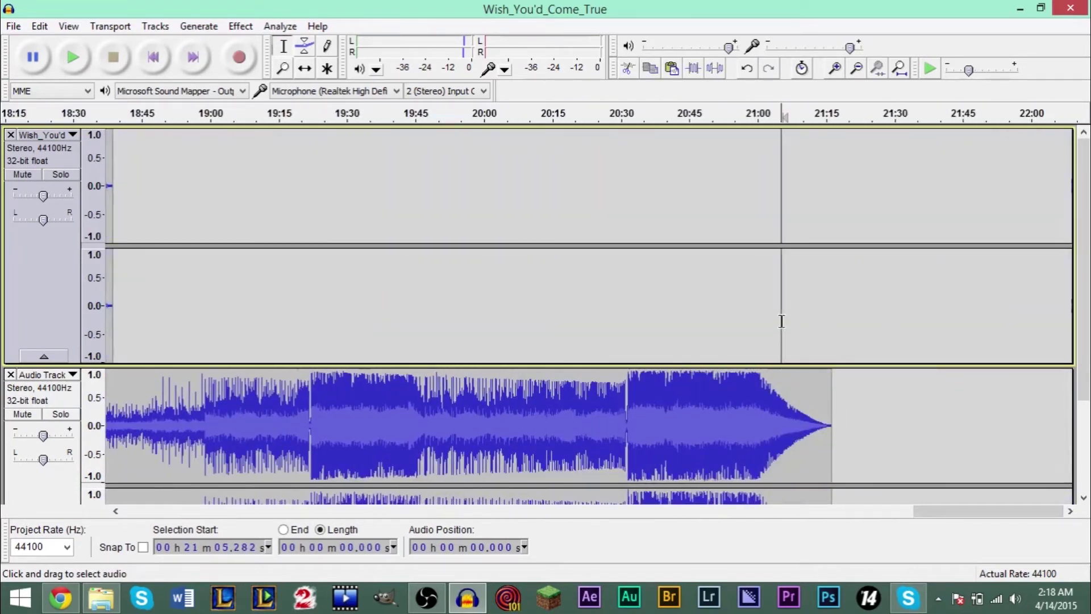
{"action": "key", "text": "ctrl+v"}
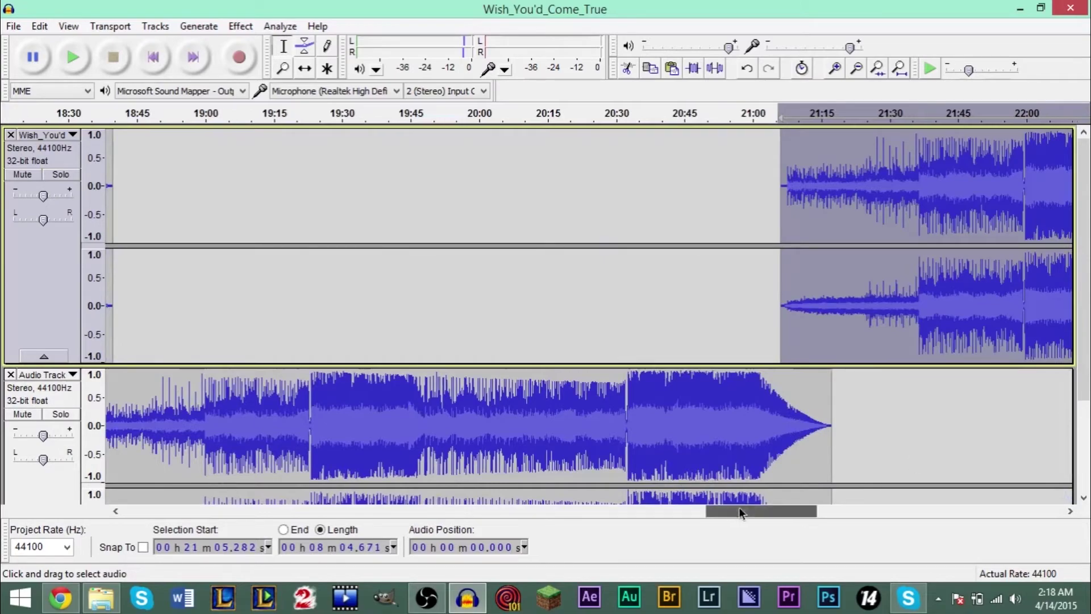
Undo the last paste so that copy disappears from the second track
{"action": "left_click_drag", "start_coordinate": [739, 510], "coordinate": [666, 511]}
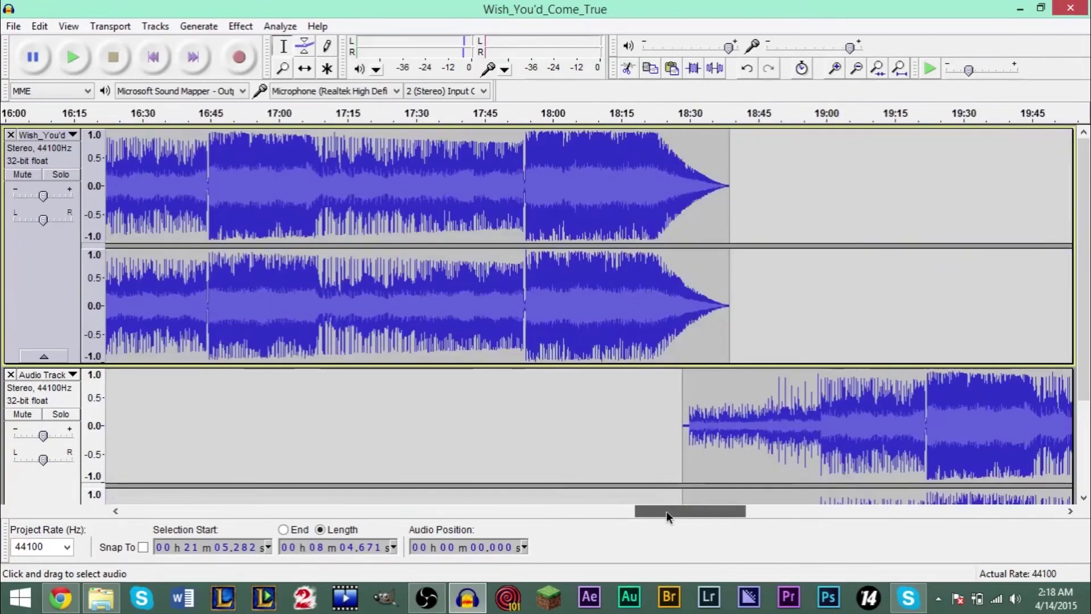
{"action": "left_click", "coordinate": [756, 265]}
{"action": "left_click_drag", "start_coordinate": [664, 512], "coordinate": [530, 513]}
{"action": "key", "text": "ctrl+z"}
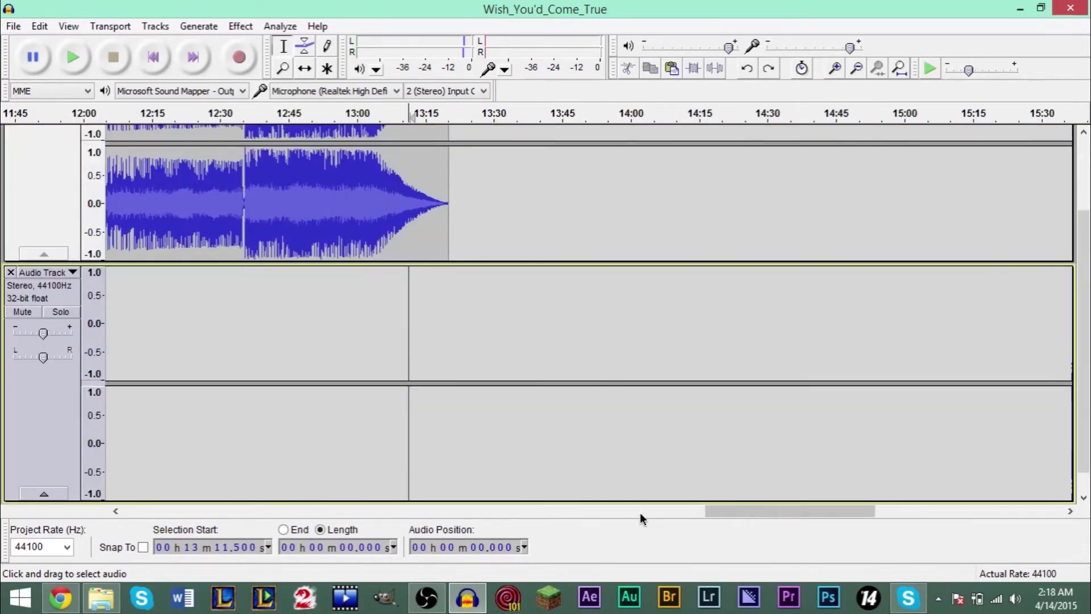
Undo and redo the recent edits to check the second track's pasted audio
{"action": "left_click_drag", "start_coordinate": [752, 512], "coordinate": [162, 515]}
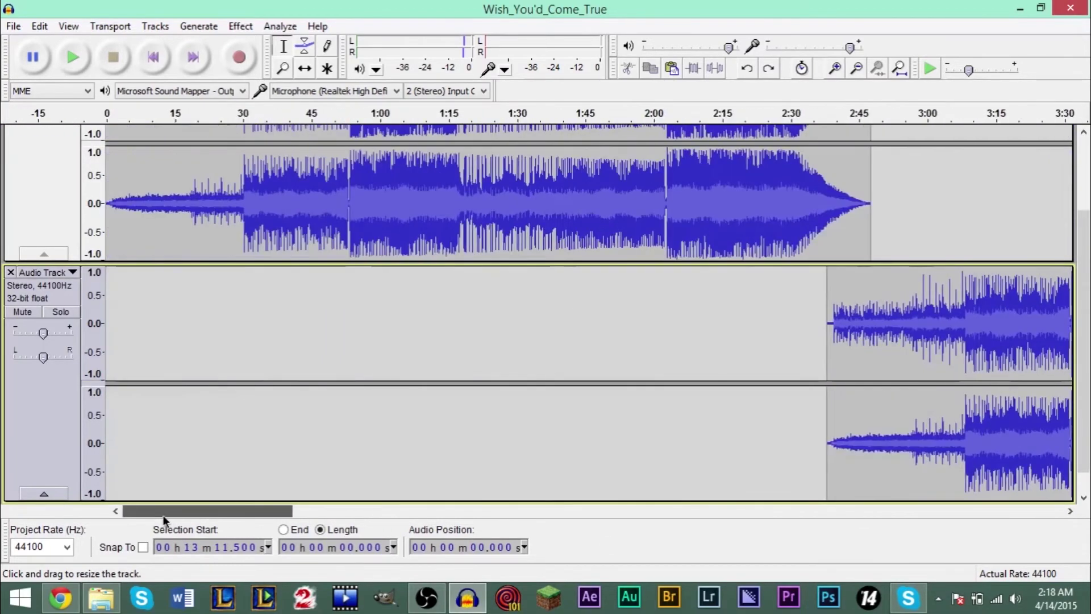
{"action": "key", "text": "ctrl+z"}
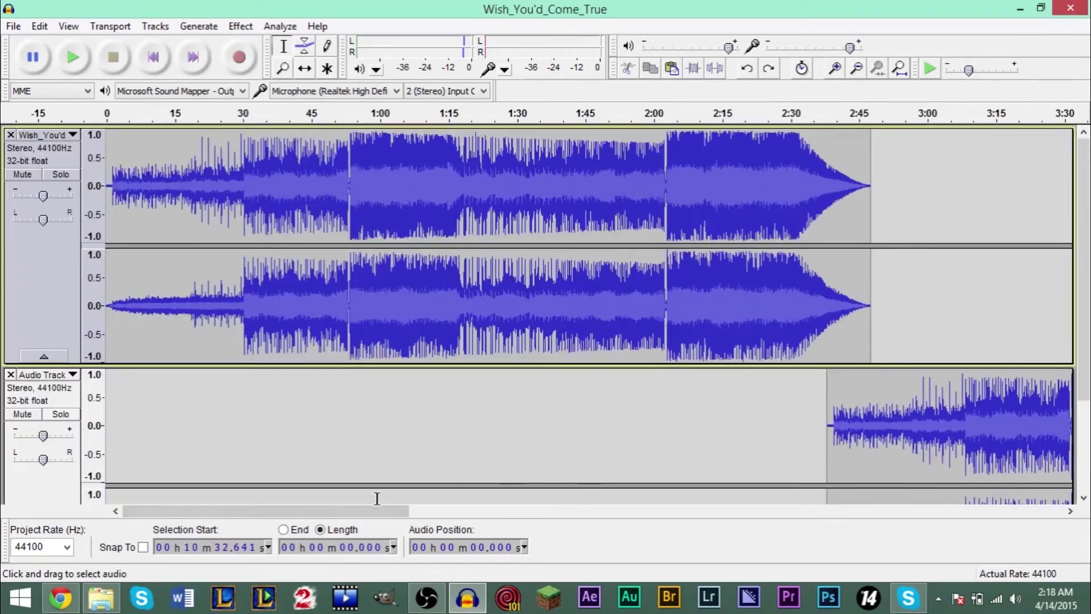
{"action": "left_click_drag", "start_coordinate": [359, 512], "coordinate": [906, 516]}
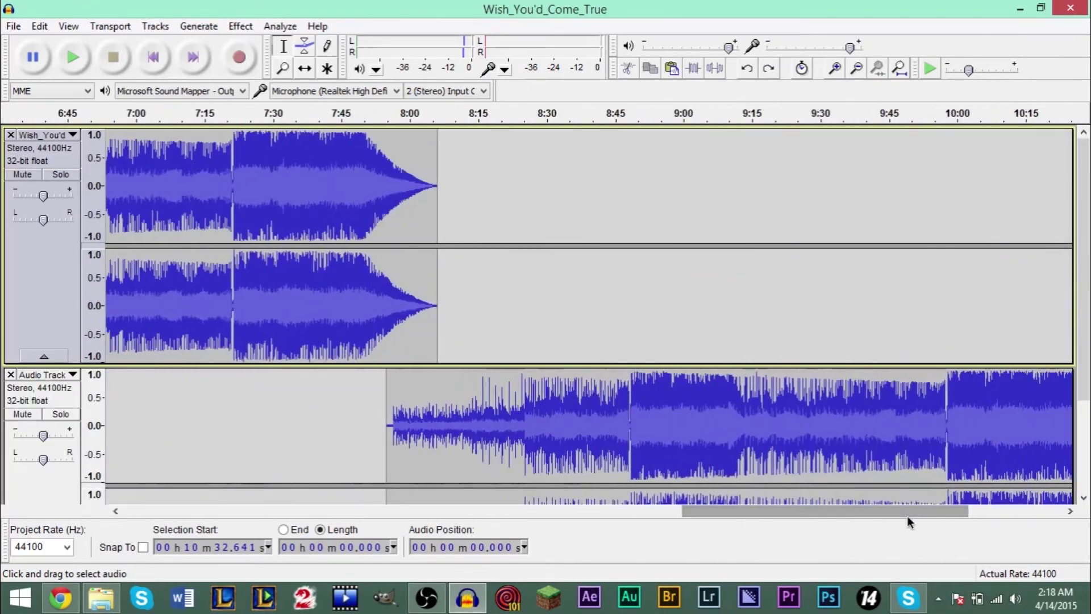
{"action": "key", "text": "ctrl+z"}
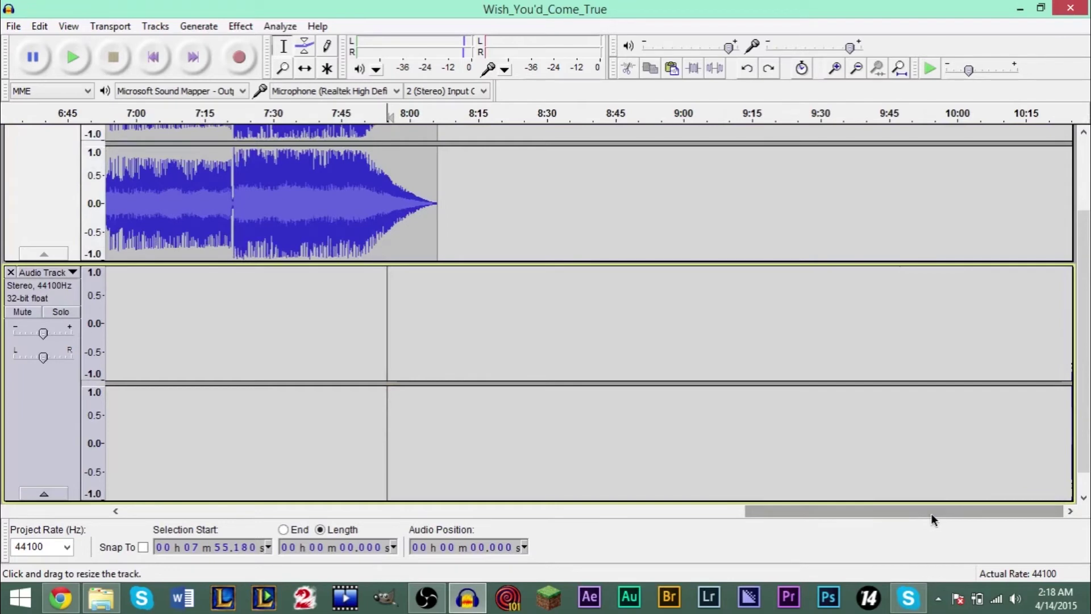
{"action": "key", "text": "ctrl+y"}
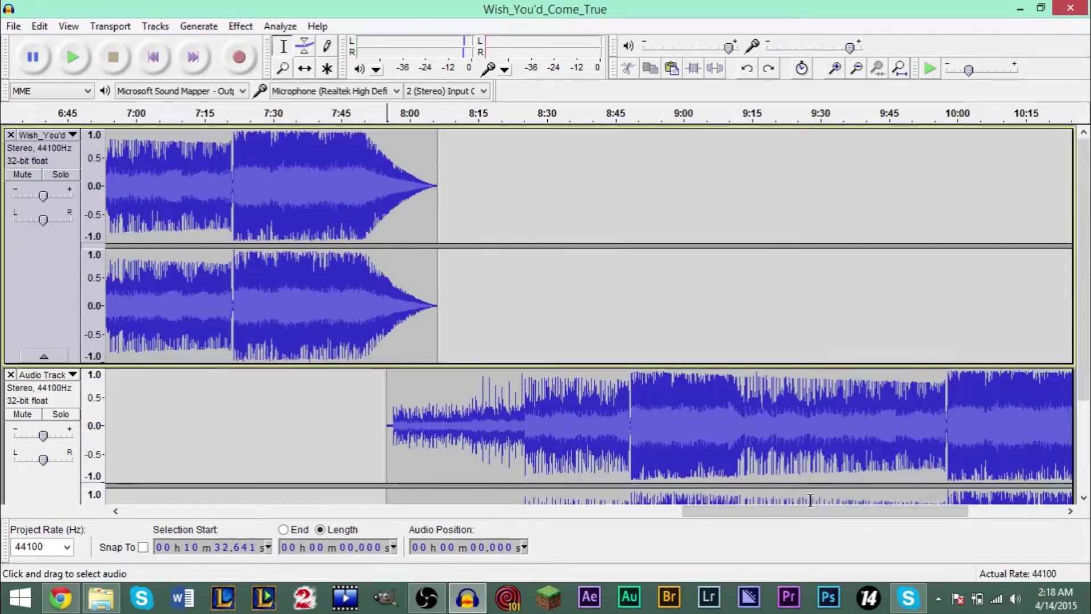
{"action": "left_click_drag", "start_coordinate": [711, 515], "coordinate": [662, 519]}
Delete the extra song copy starting at 7:55 on the second track
{"action": "left_click", "coordinate": [699, 451]}
{"action": "double_click", "coordinate": [704, 452]}
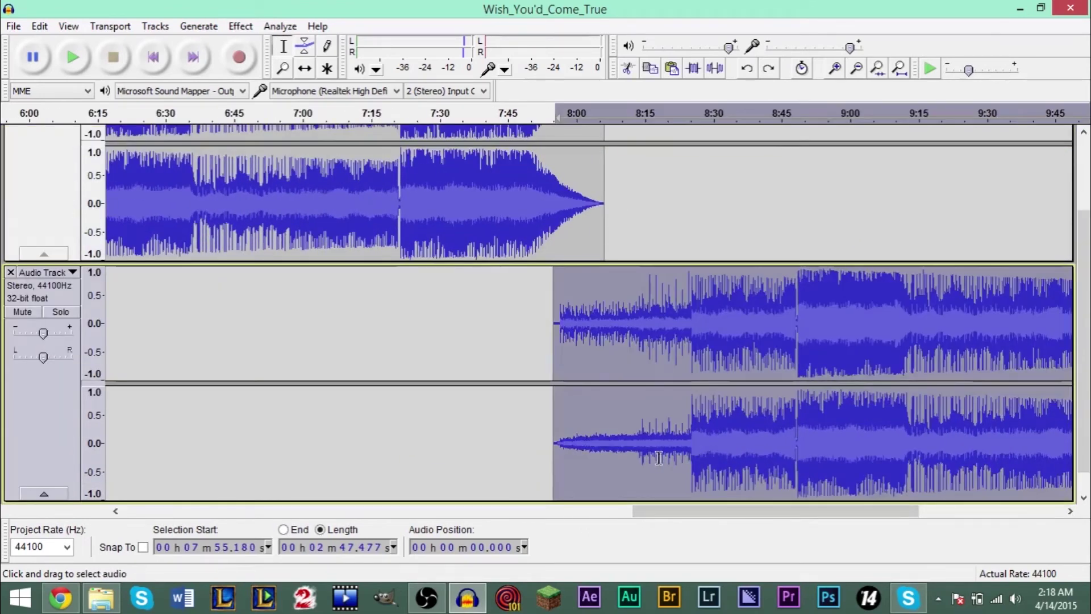
{"action": "key", "text": "Delete"}
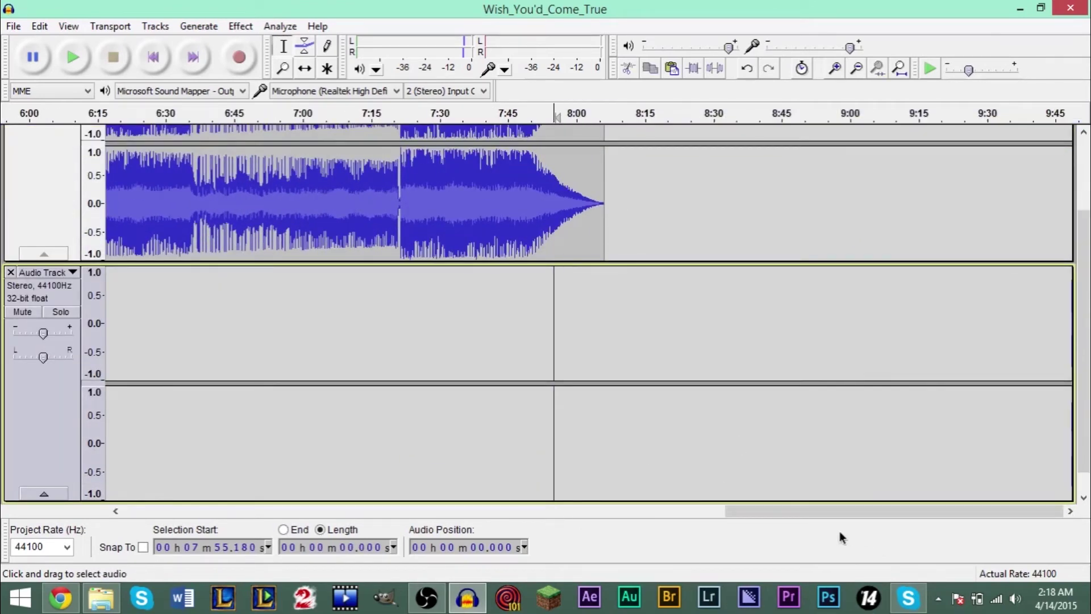
{"action": "left_click_drag", "start_coordinate": [813, 516], "coordinate": [767, 514]}
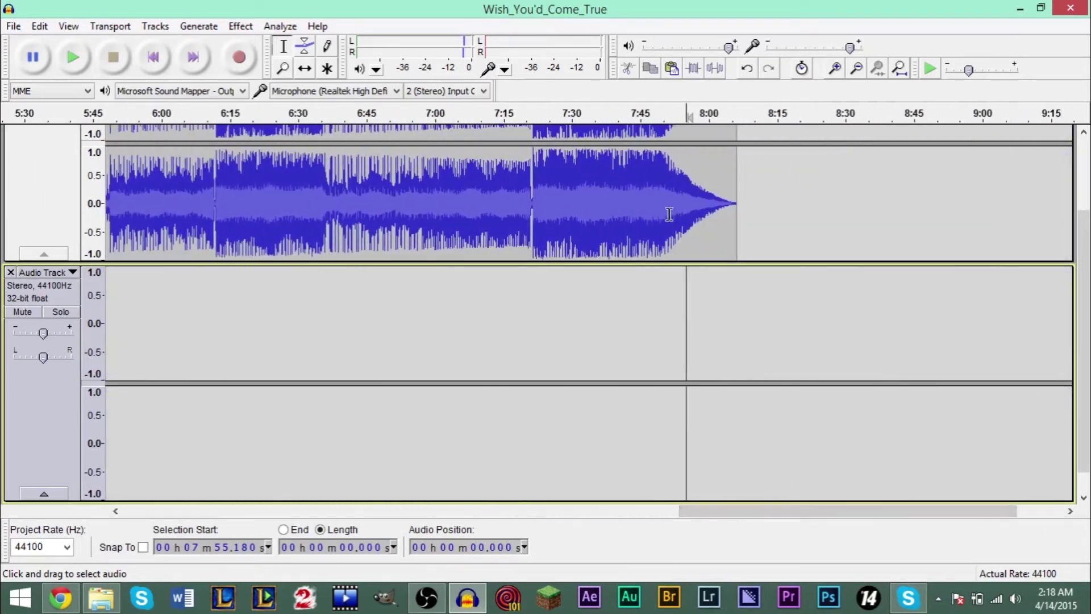
{"action": "scroll", "coordinate": [737, 219], "scroll_direction": "up", "scroll_amount": 3}
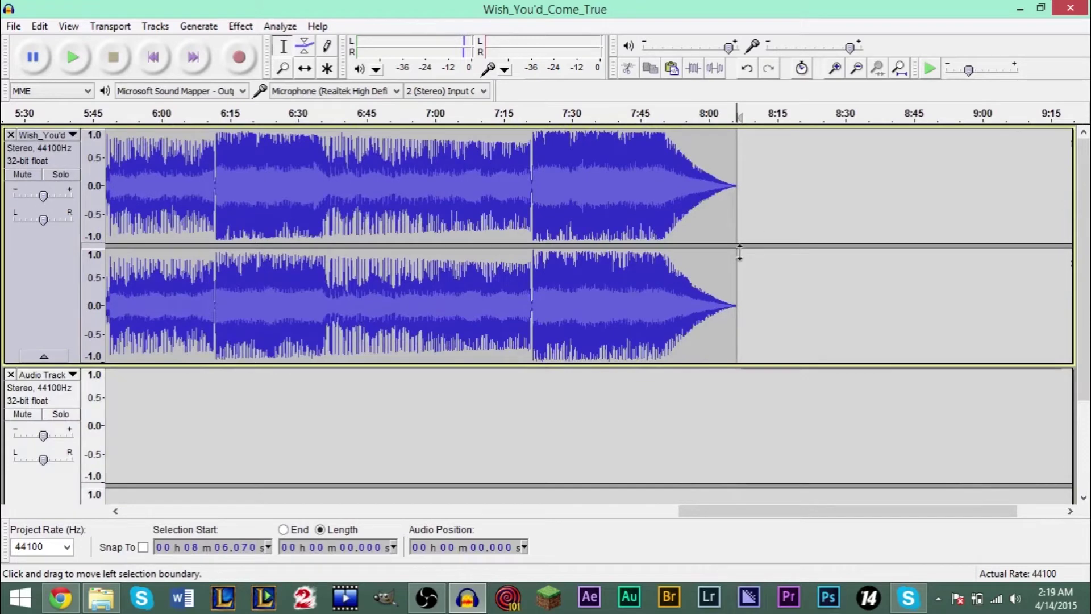
{"action": "left_click_drag", "start_coordinate": [717, 513], "coordinate": [943, 517]}
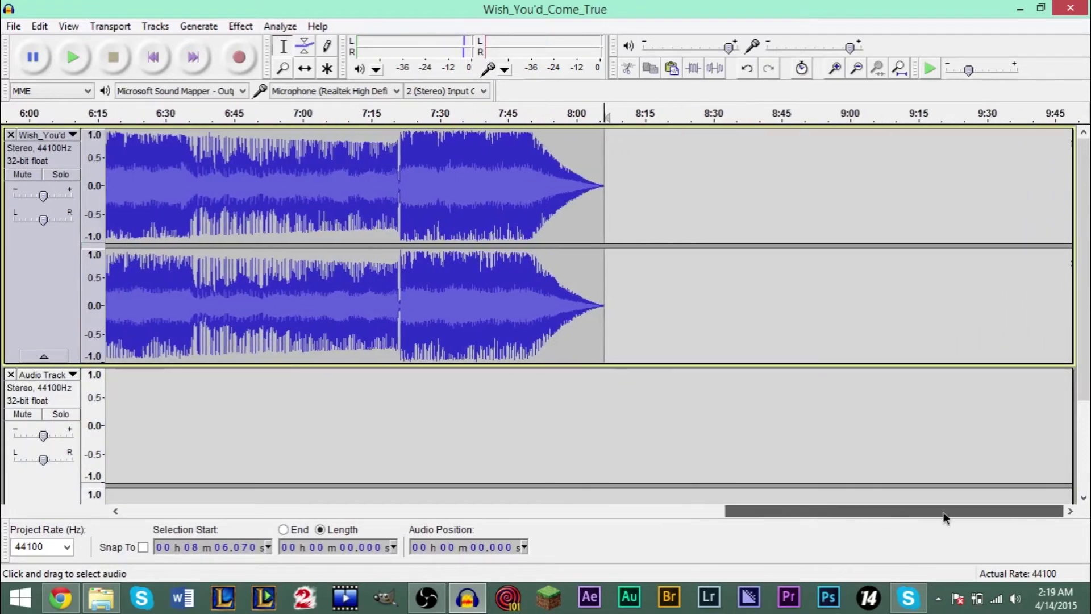
{"action": "left_click_drag", "start_coordinate": [765, 511], "coordinate": [621, 514]}
Select all the project audio, then clear the selection before exporting
{"action": "left_click_drag", "start_coordinate": [864, 174], "coordinate": [1032, 246]}
{"action": "key", "text": "ctrl+a"}
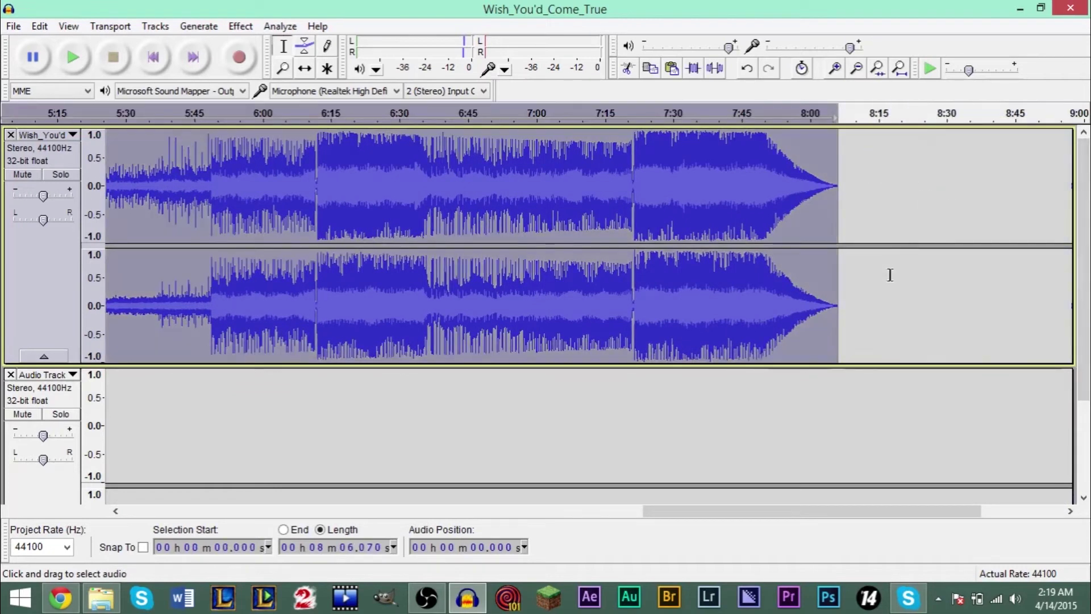
{"action": "left_click", "coordinate": [858, 324]}
{"action": "left_click_drag", "start_coordinate": [850, 517], "coordinate": [312, 520]}
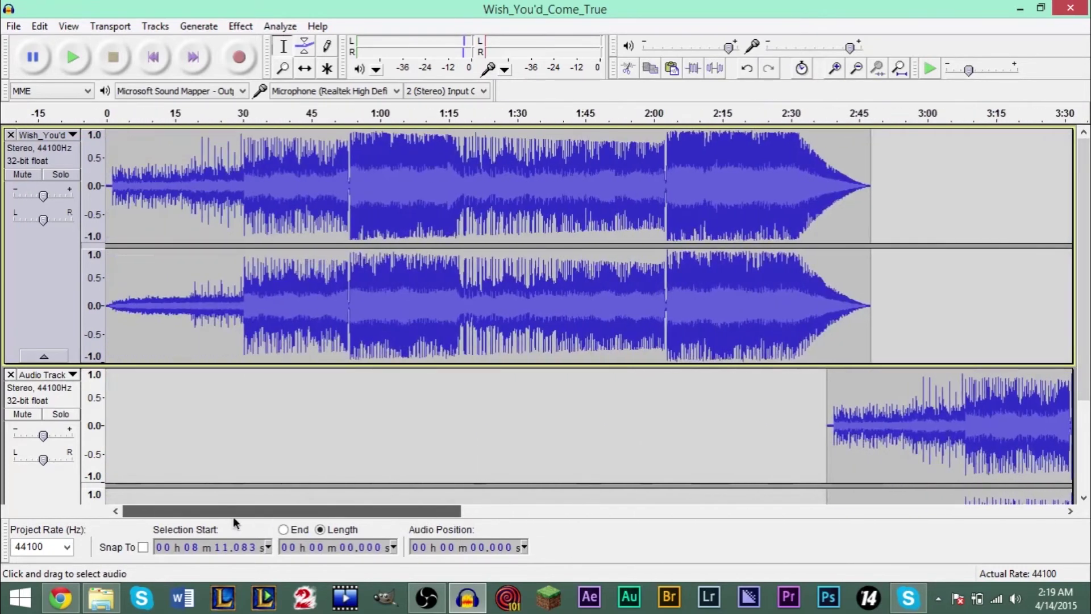
Export the project as the MP3 Wish_You'd_Come_True to the desktop, accepting metadata and mixdown prompts
{"action": "left_click", "coordinate": [12, 26]}
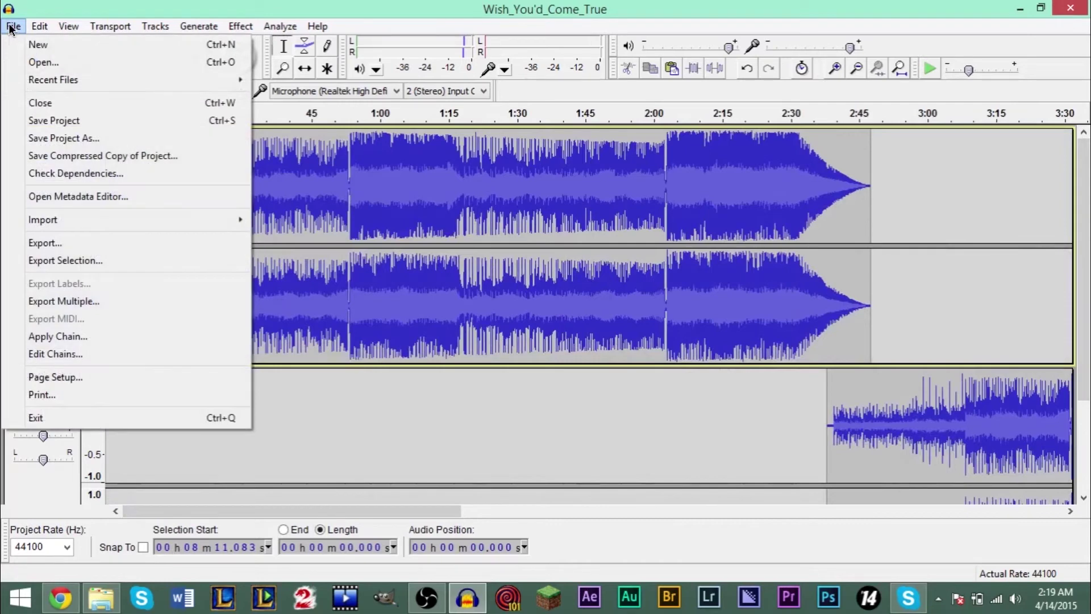
{"action": "left_click", "coordinate": [54, 242]}
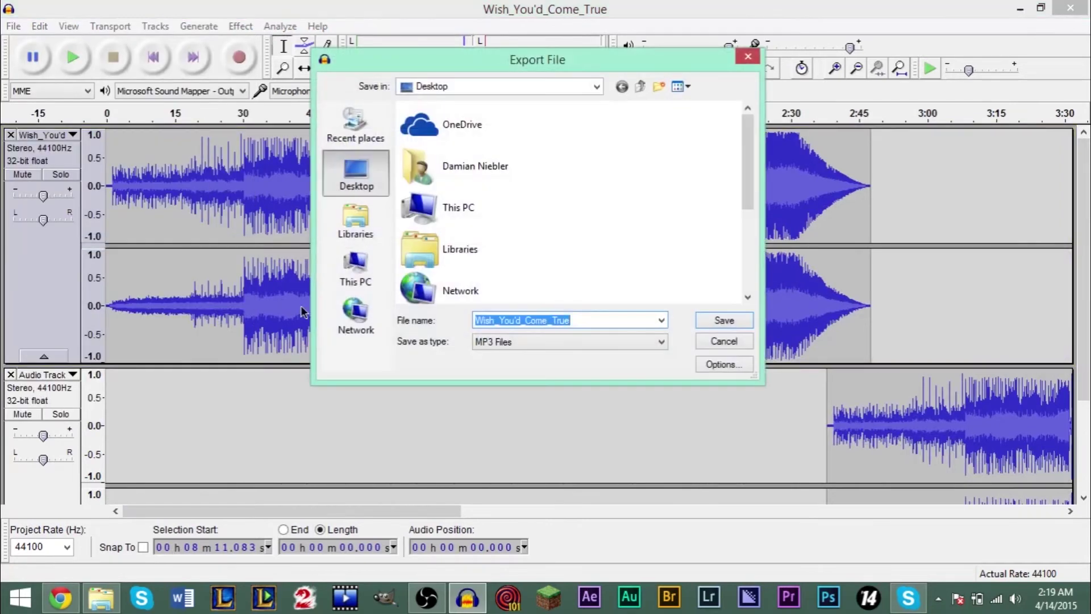
{"action": "left_click", "coordinate": [741, 321]}
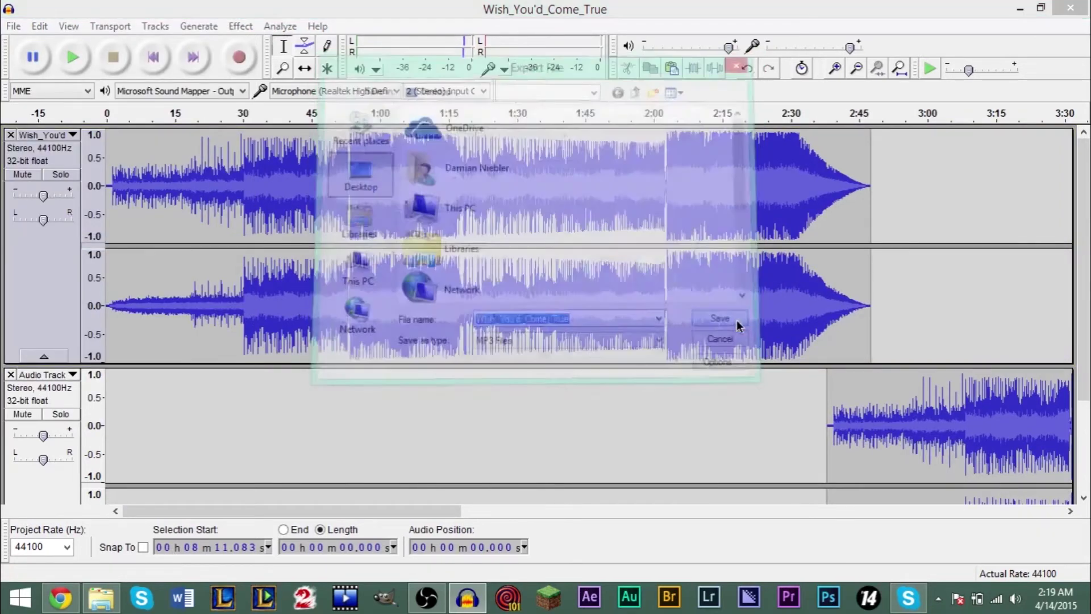
{"action": "left_click", "coordinate": [596, 377]}
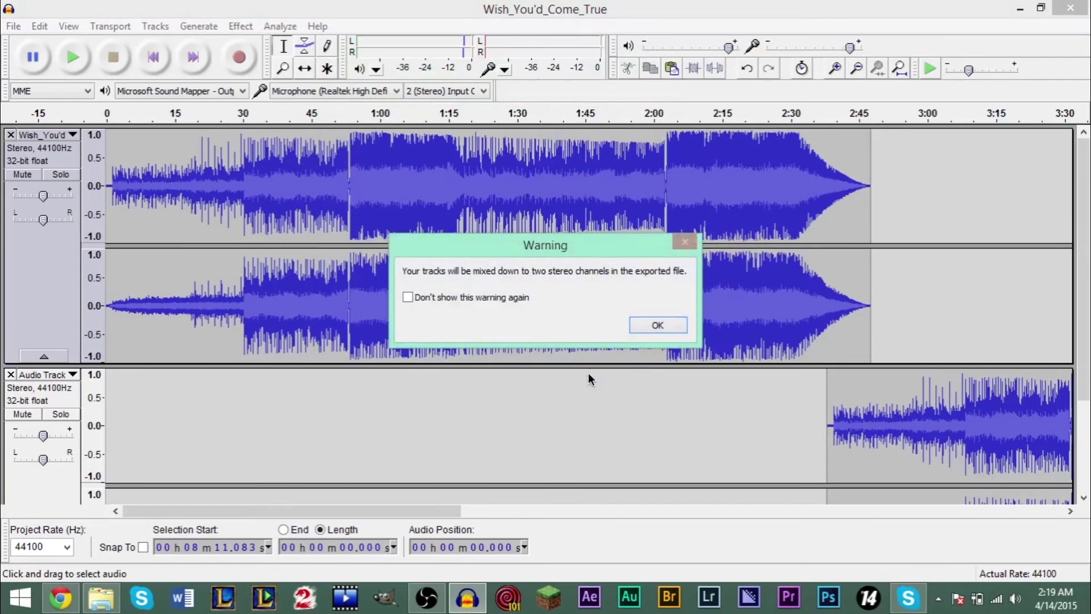
{"action": "left_click", "coordinate": [668, 322]}
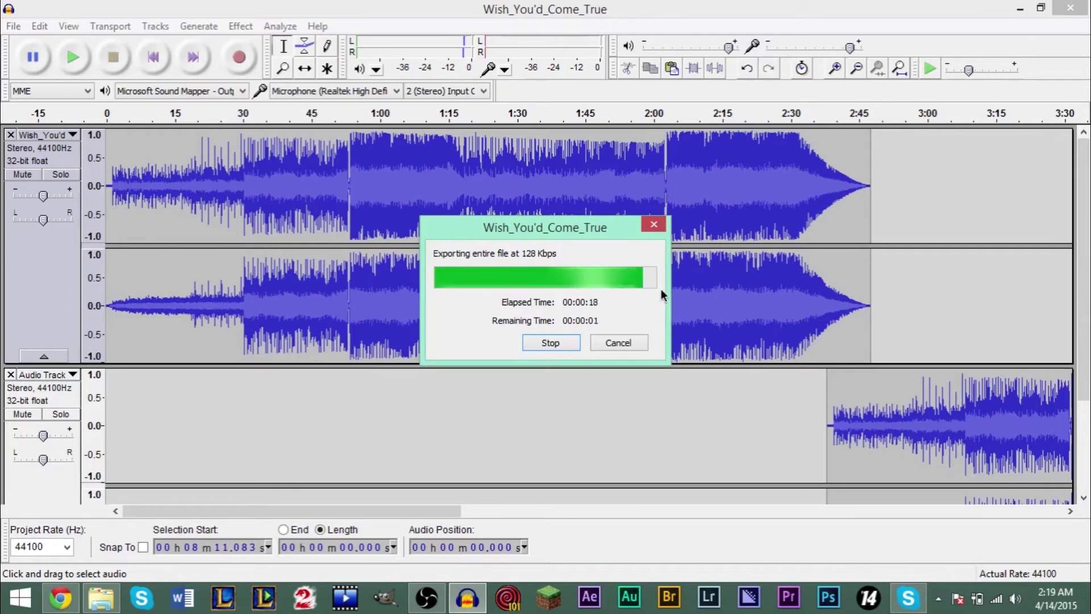
{"action": "left_click", "coordinate": [1073, 608]}
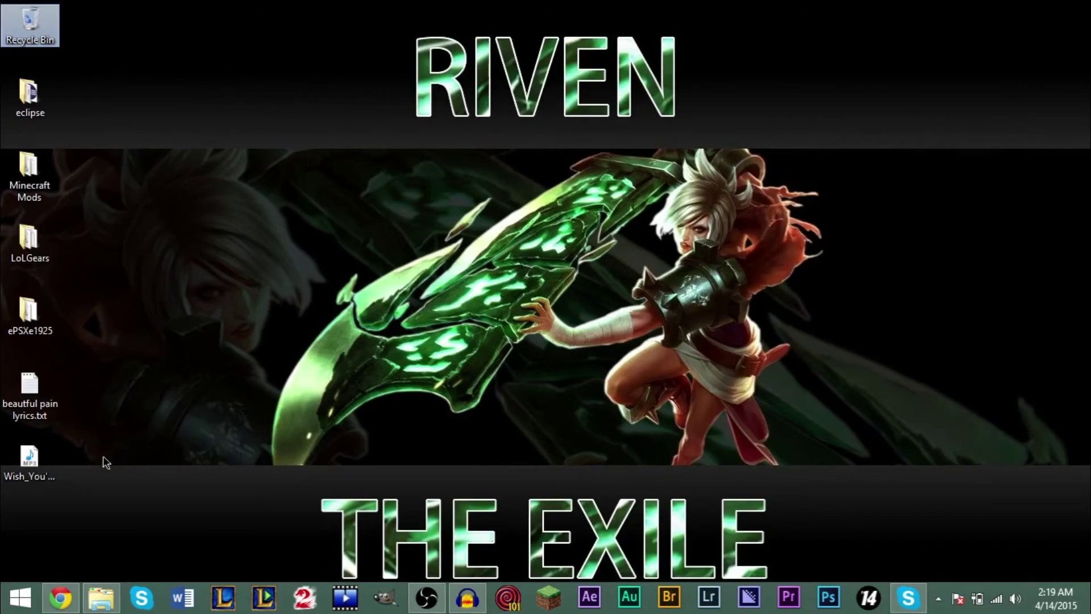
Play the exported MP3, seeking to 00:49, about 04:10 and near the end, then pause at 07:23
{"action": "left_click", "coordinate": [22, 460]}
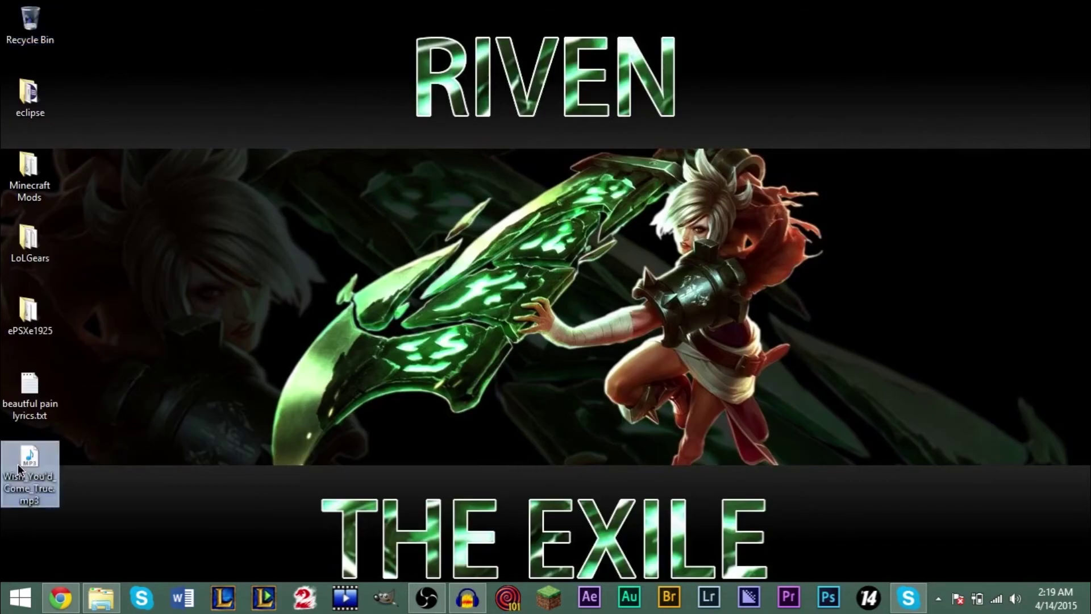
{"action": "double_click", "coordinate": [57, 454]}
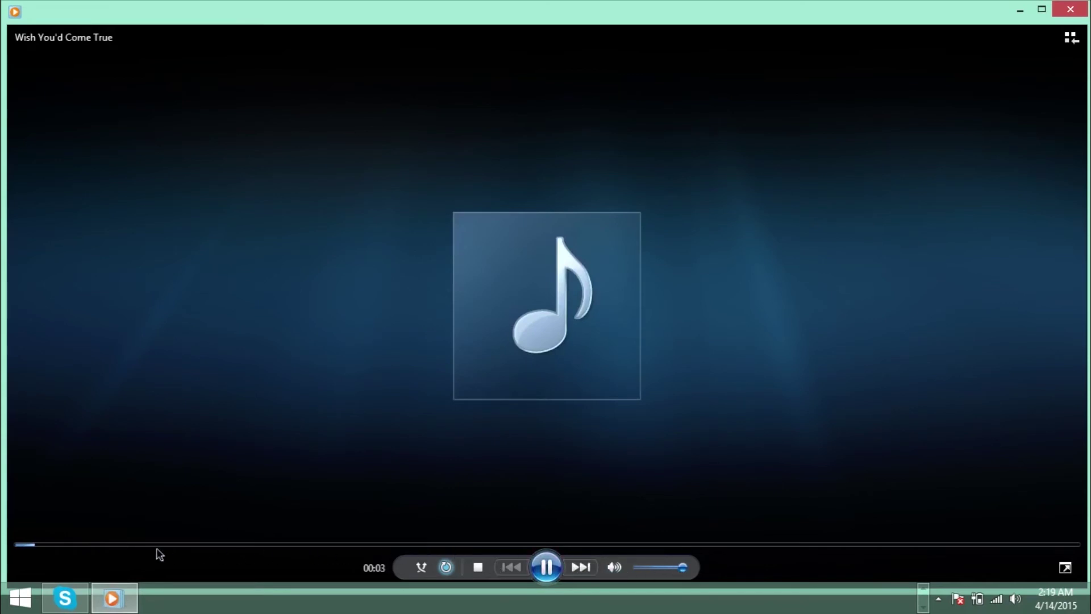
{"action": "left_click", "coordinate": [129, 545]}
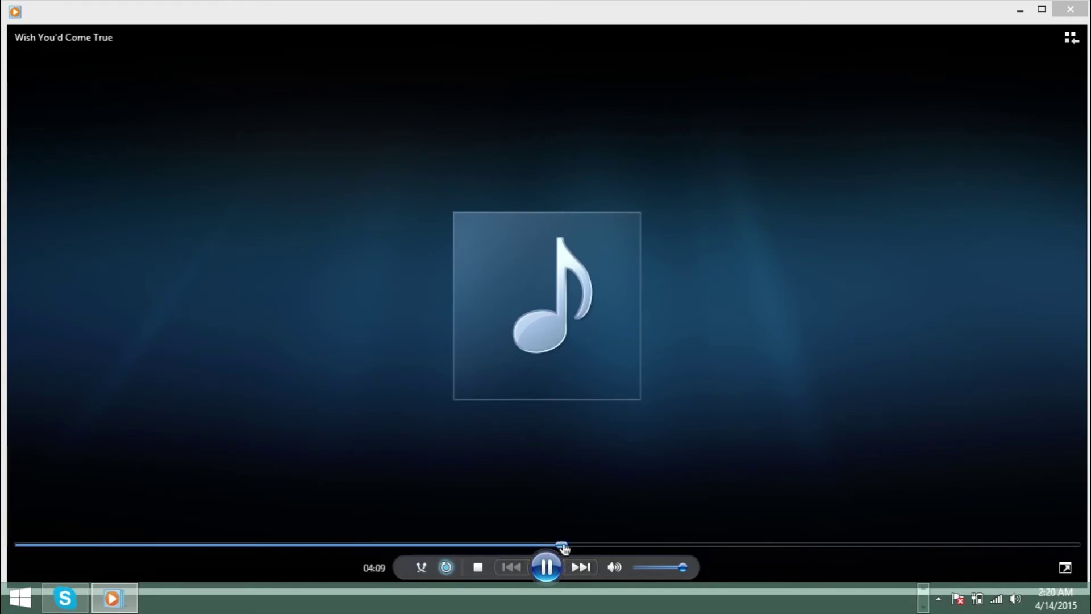
{"action": "left_click", "coordinate": [620, 545]}
{"action": "left_click", "coordinate": [687, 545]}
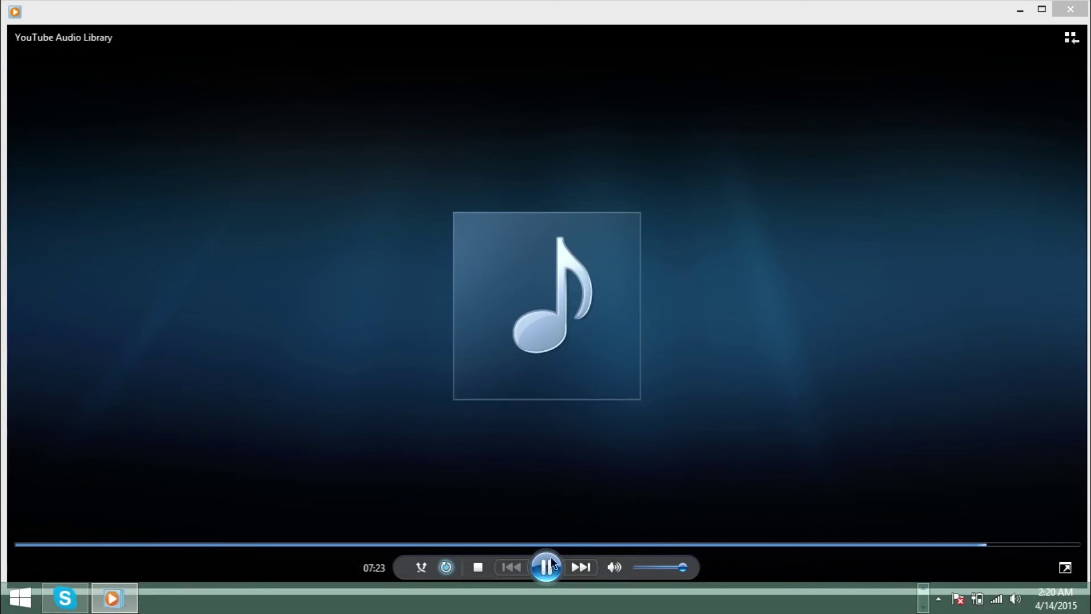
{"action": "left_click", "coordinate": [546, 573]}
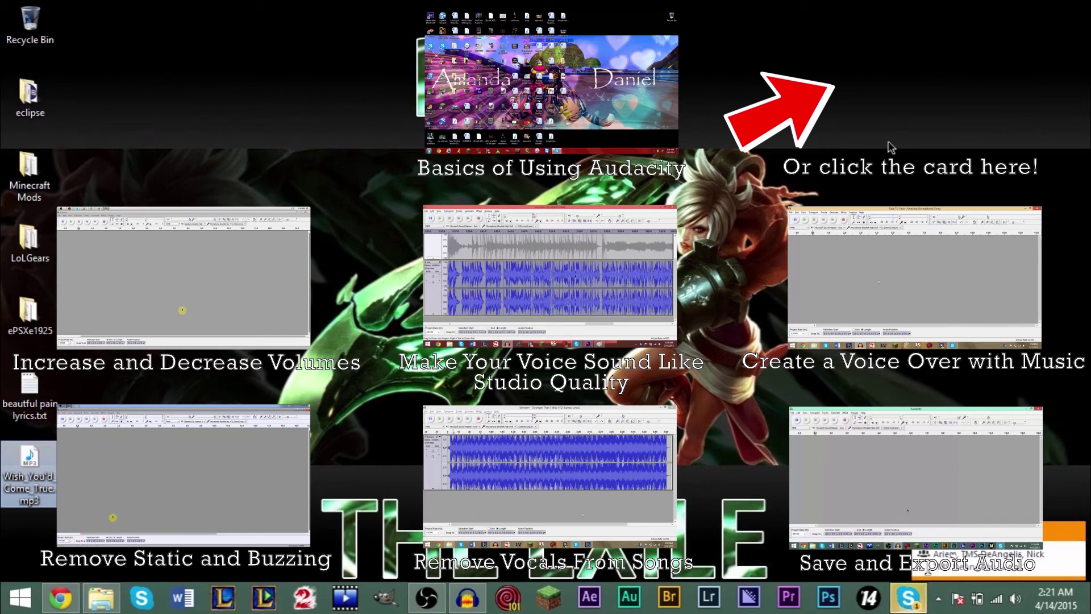
{"action": "left_click", "coordinate": [1077, 533]}
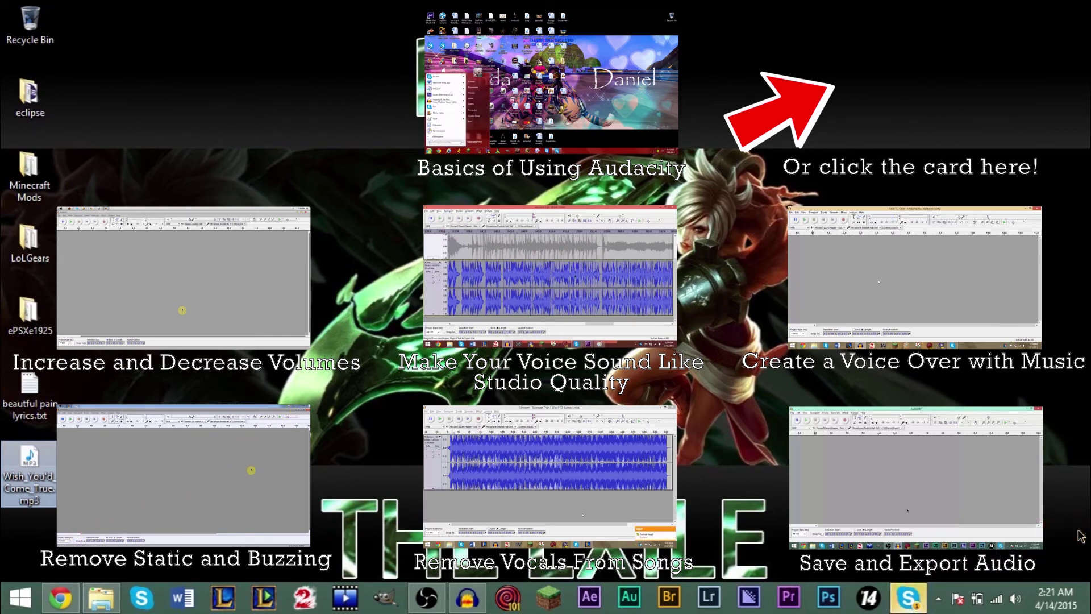